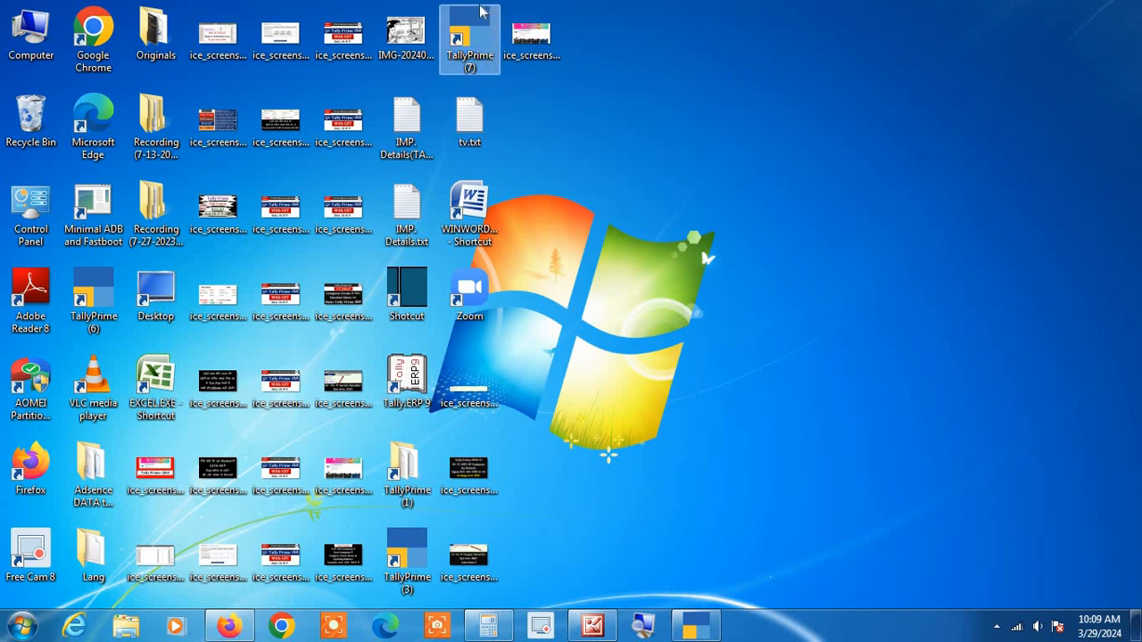
# Start TallyPrime in educational mode and maximize its window
pyautogui.doubleClick(472, 33)
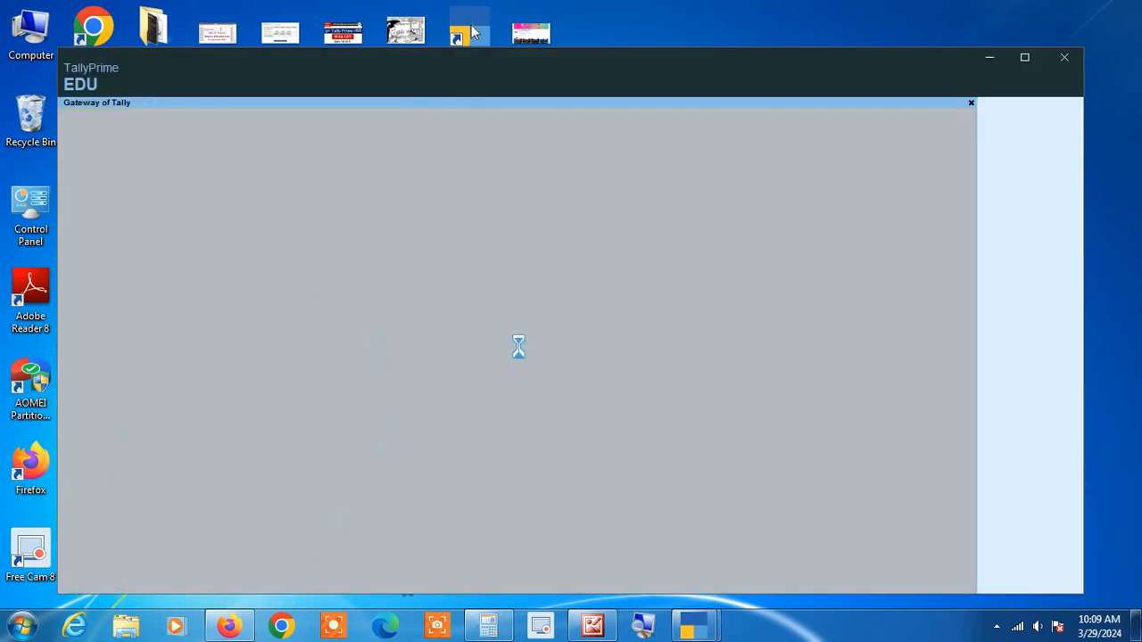
pyautogui.press('Return')
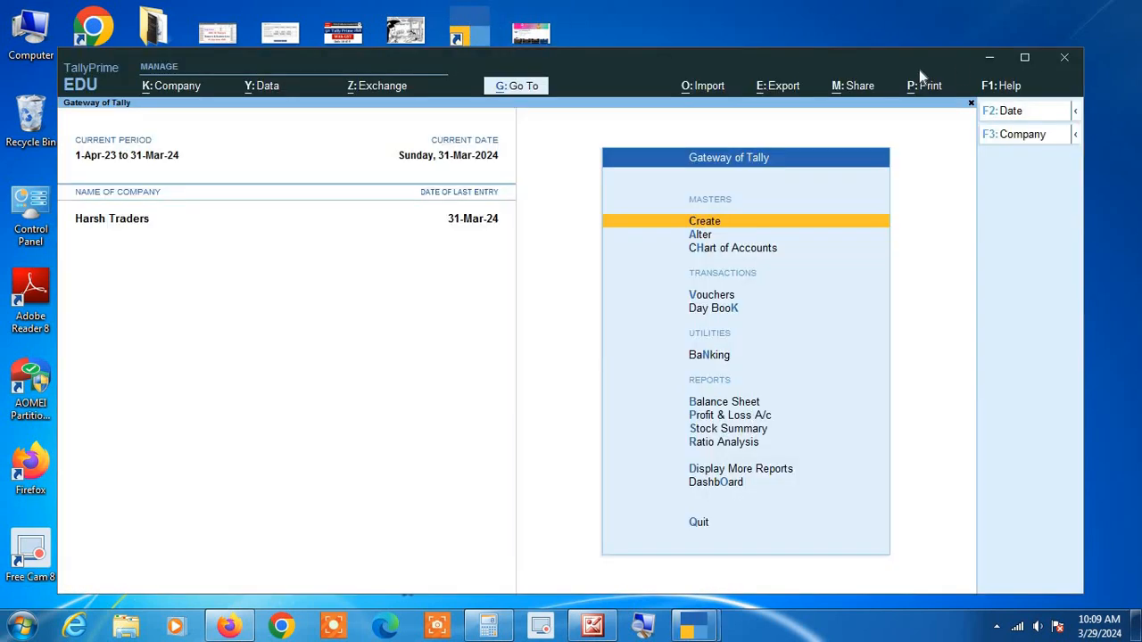
pyautogui.click(1024, 57)
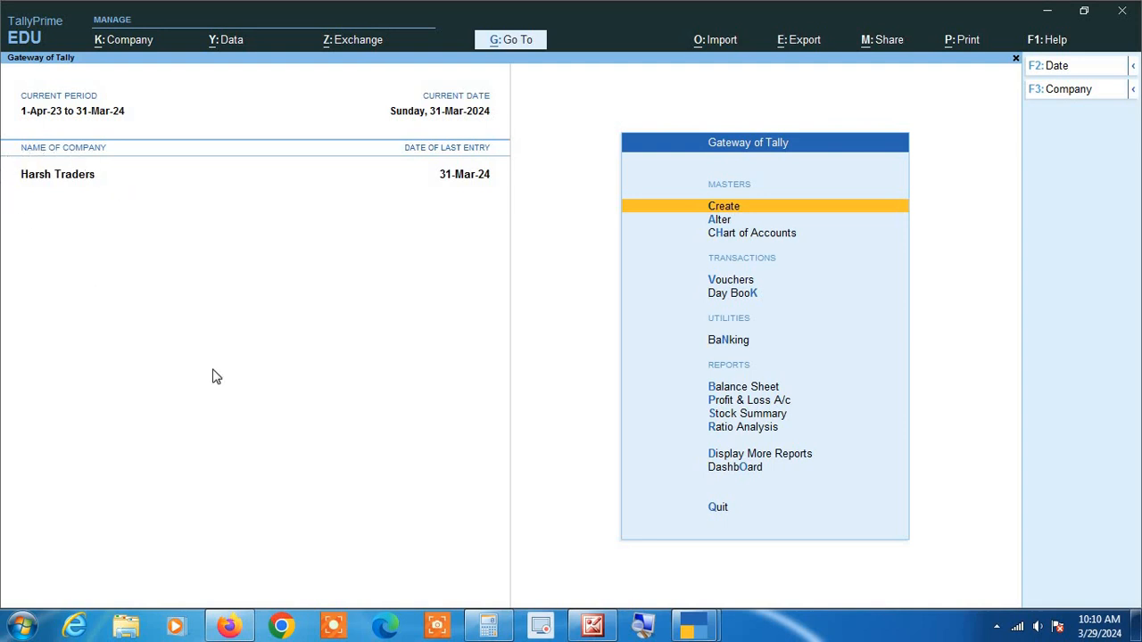
# Look through the list of companies on the Select Company screen of the other TallyPrime window, and return to the Gateway of Tally
pyautogui.moveTo(694, 626)
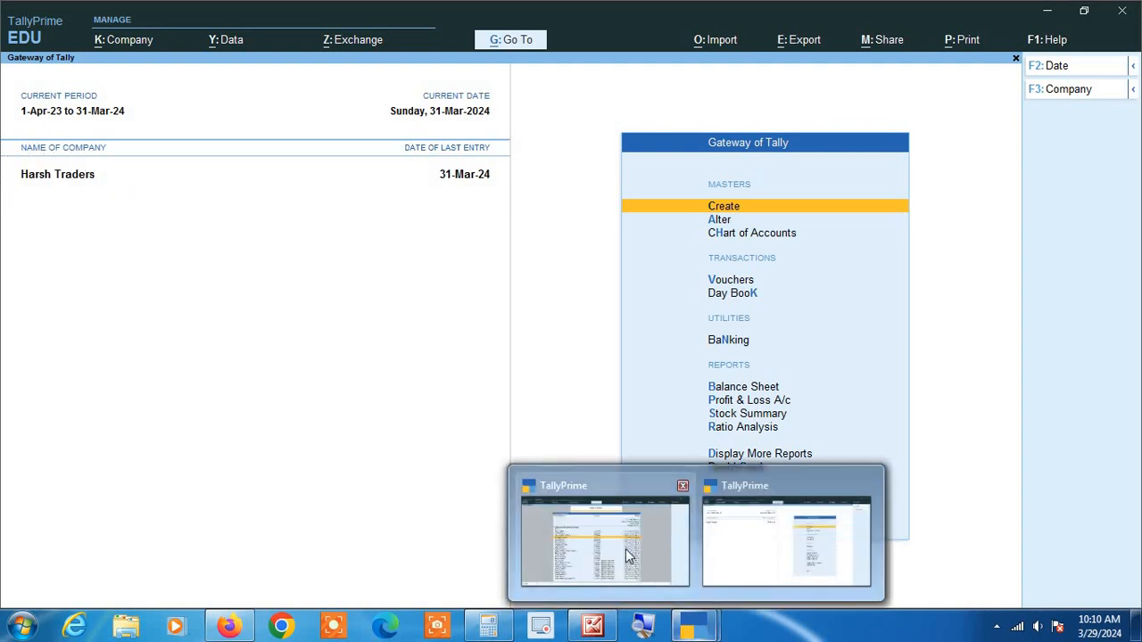
pyautogui.click(627, 557)
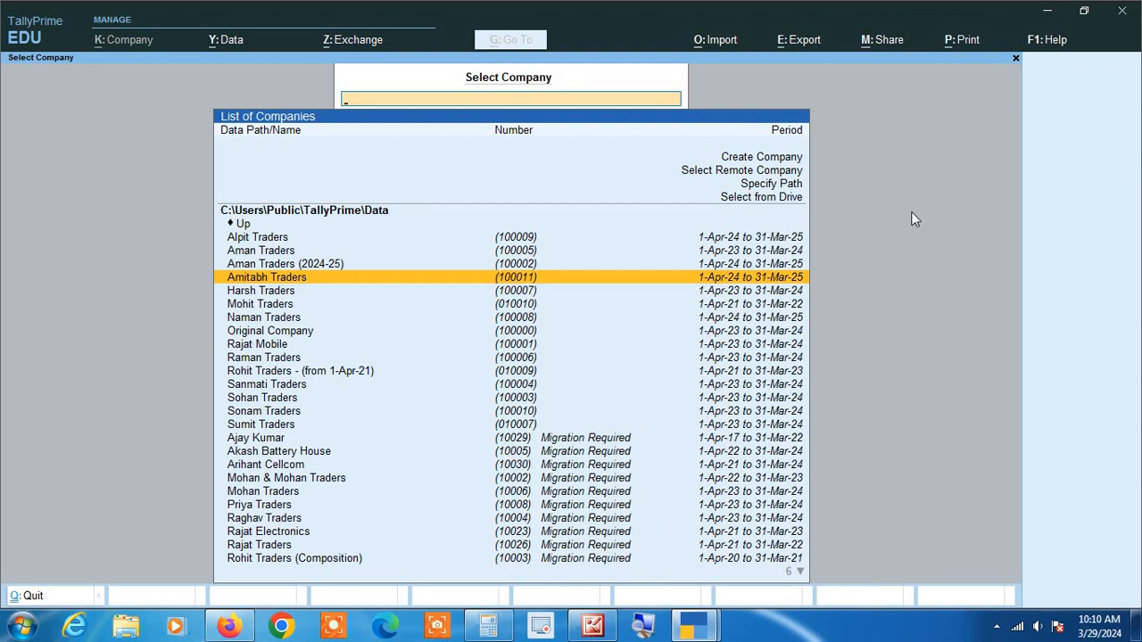
pyautogui.press('Down')
pyautogui.press('Down')
pyautogui.press('Down')
pyautogui.press('Down')
pyautogui.press('Down')
pyautogui.press('Down')
pyautogui.press('Down')
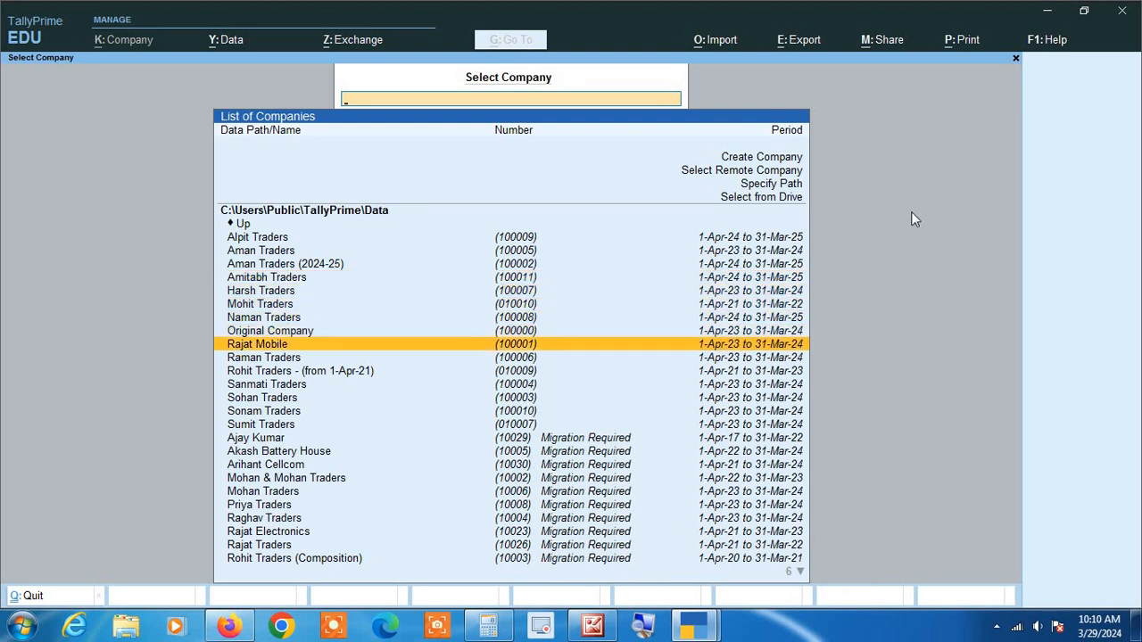
pyautogui.press('Up')
pyautogui.press('Up')
pyautogui.press('Up')
pyautogui.press('Up')
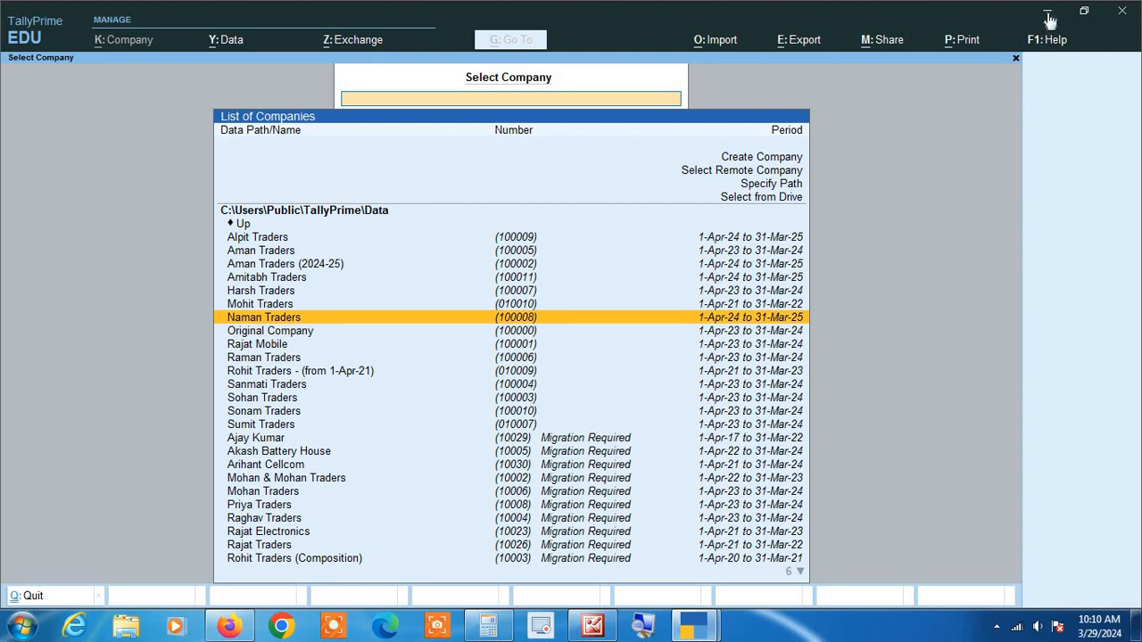
pyautogui.press('Escape')
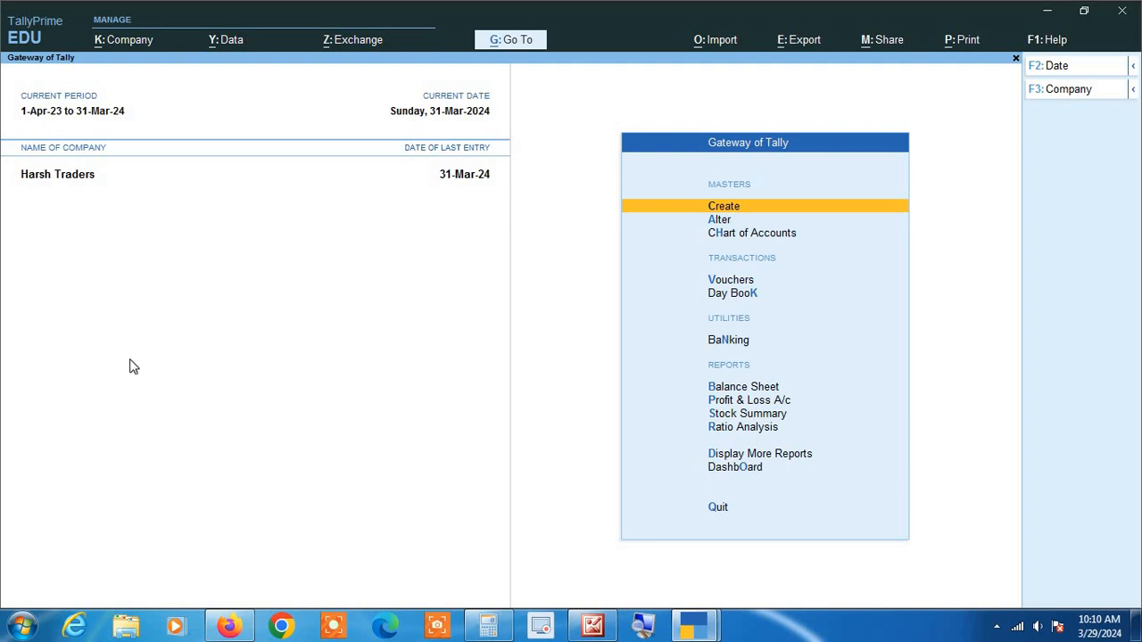
# Open the Startup settings for the application
pyautogui.click(1045, 40)
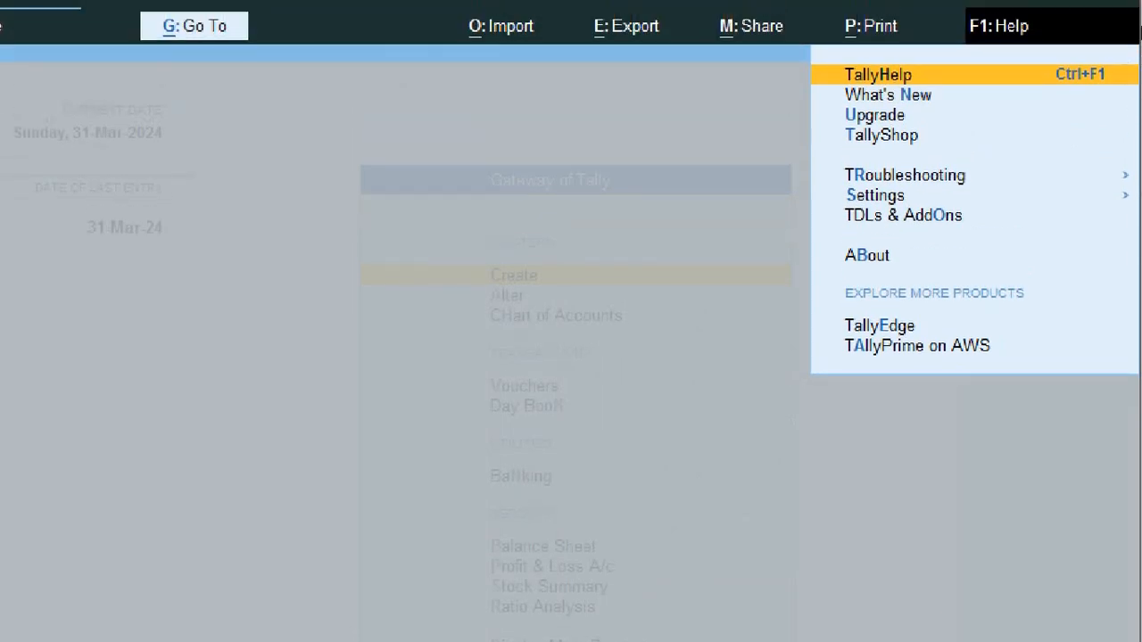
pyautogui.press('Down')
pyautogui.press('Down')
pyautogui.press('Down')
pyautogui.press('Down')
pyautogui.press('Down')
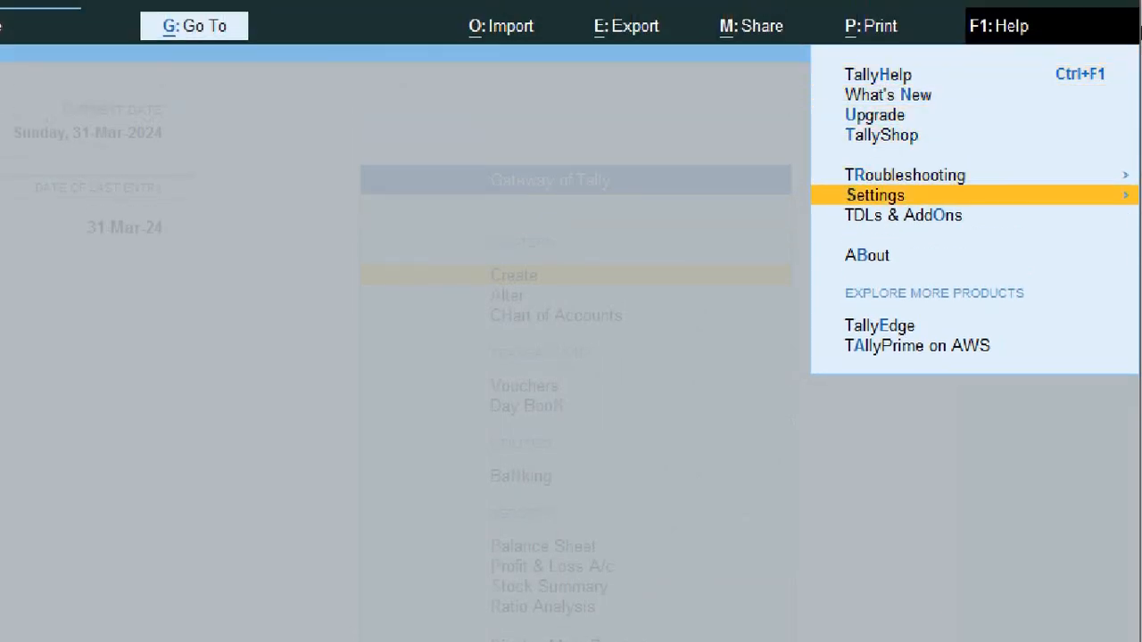
pyautogui.press('Return')
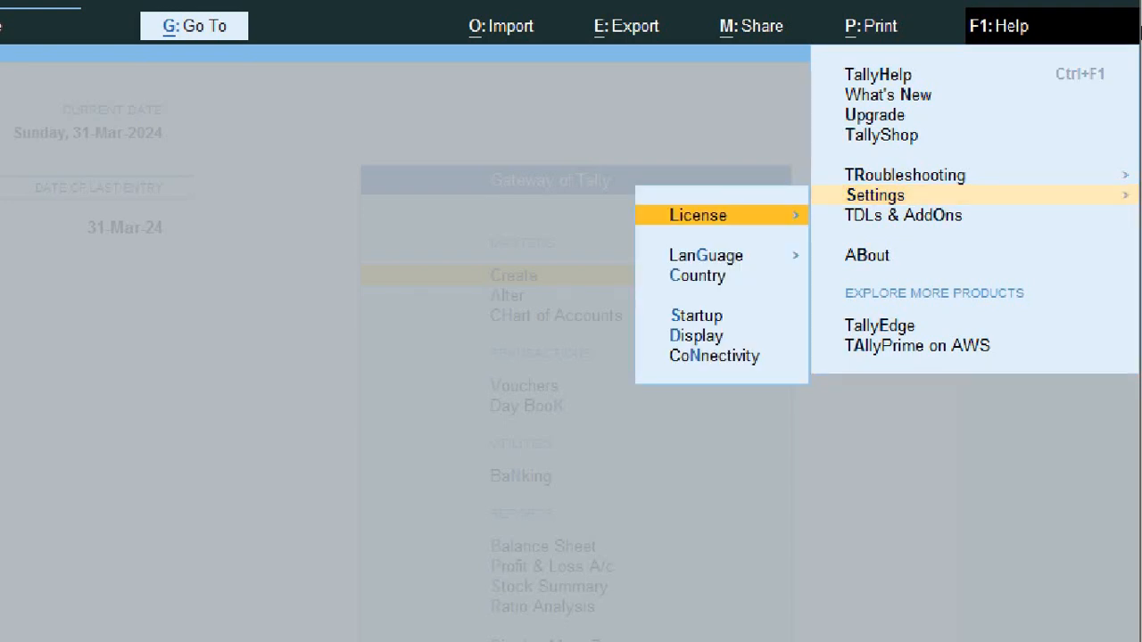
pyautogui.press('Down')
pyautogui.press('Down')
pyautogui.press('Down')
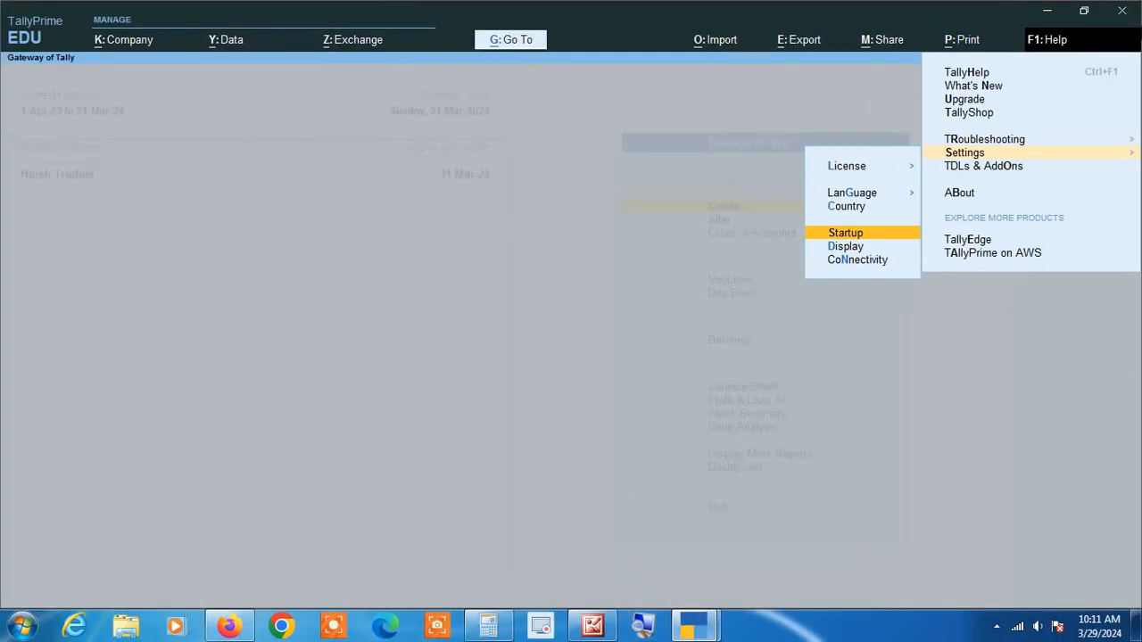
pyautogui.press('Return')
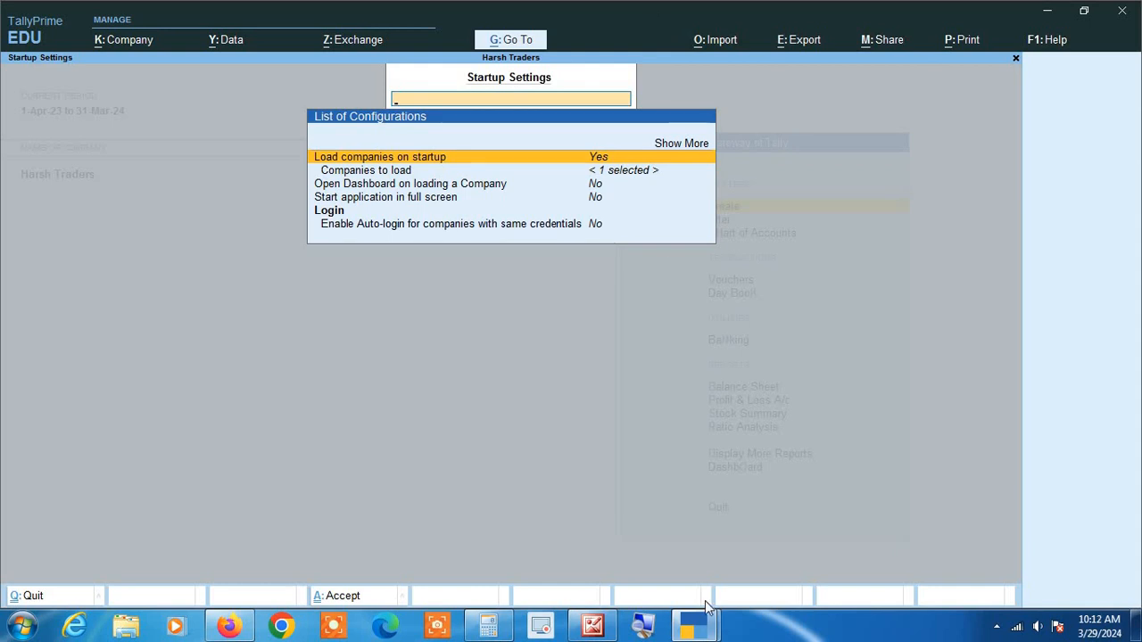
# Compare with the other window's company selection screen, and set Load companies on startup to No
pyautogui.moveTo(696, 629)
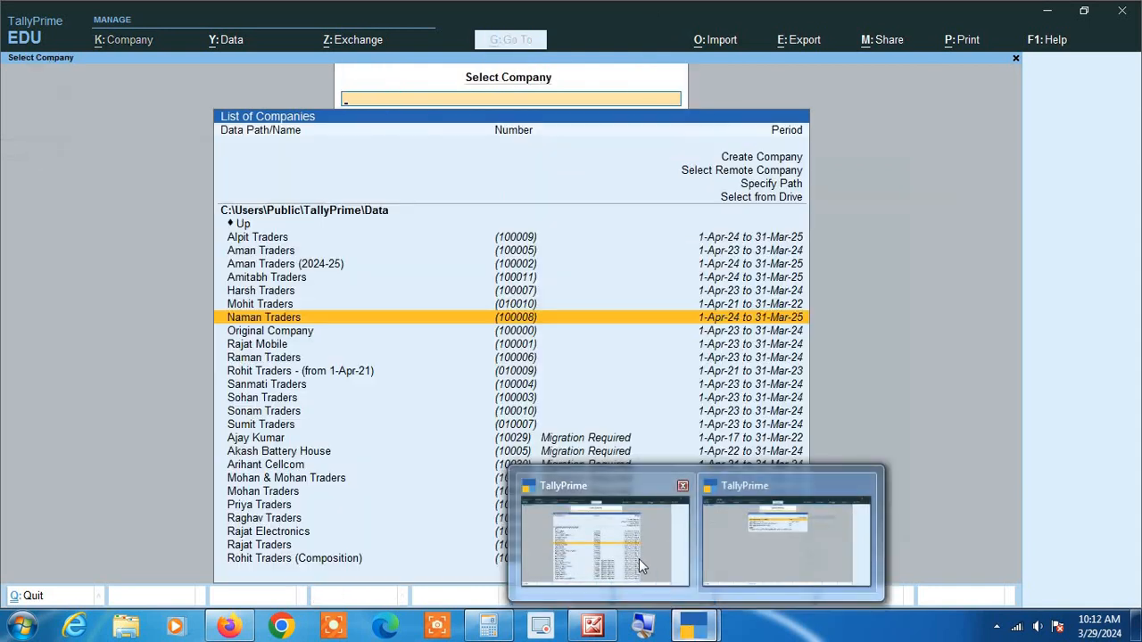
pyautogui.click(639, 559)
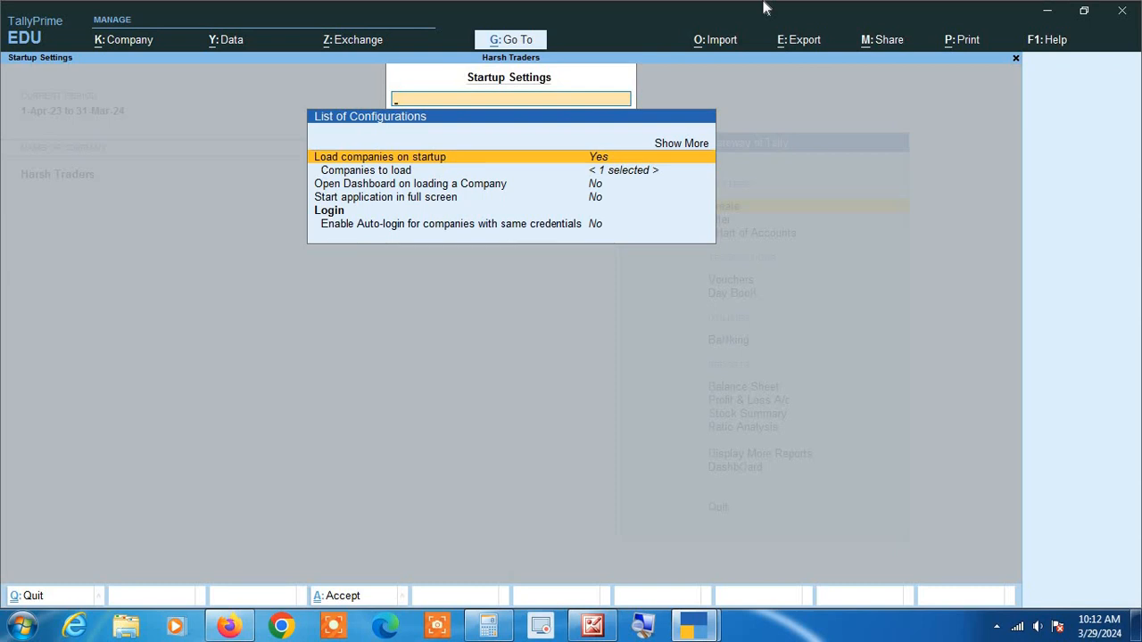
pyautogui.press('Return')
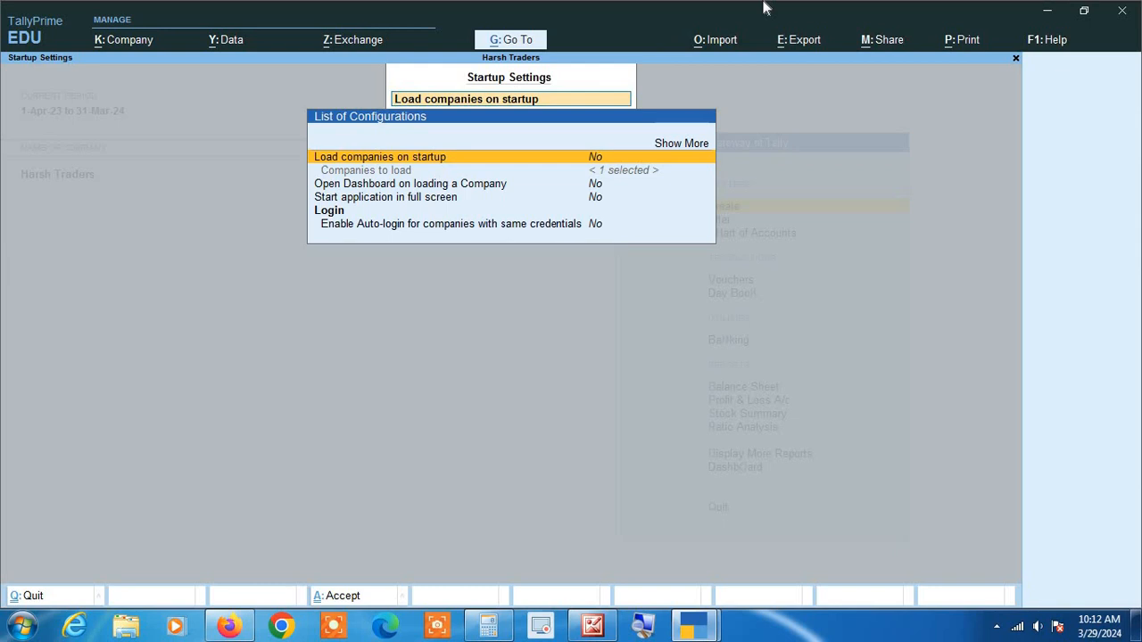
pyautogui.press('Escape')
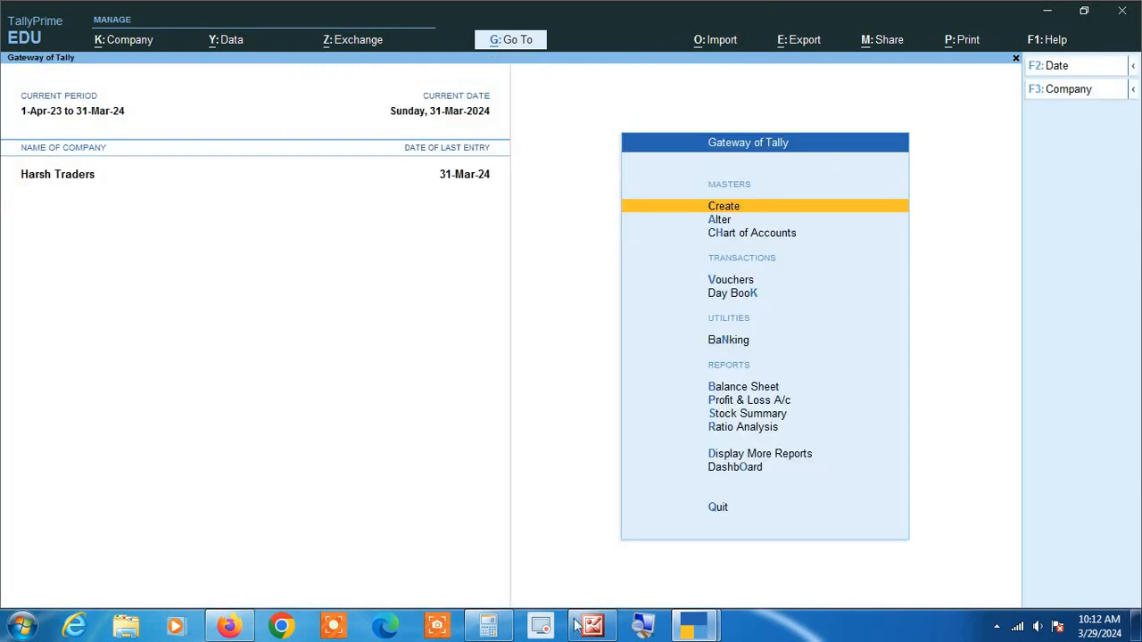
# View the other window's Select Company screen again and minimize that window
pyautogui.moveTo(694, 624)
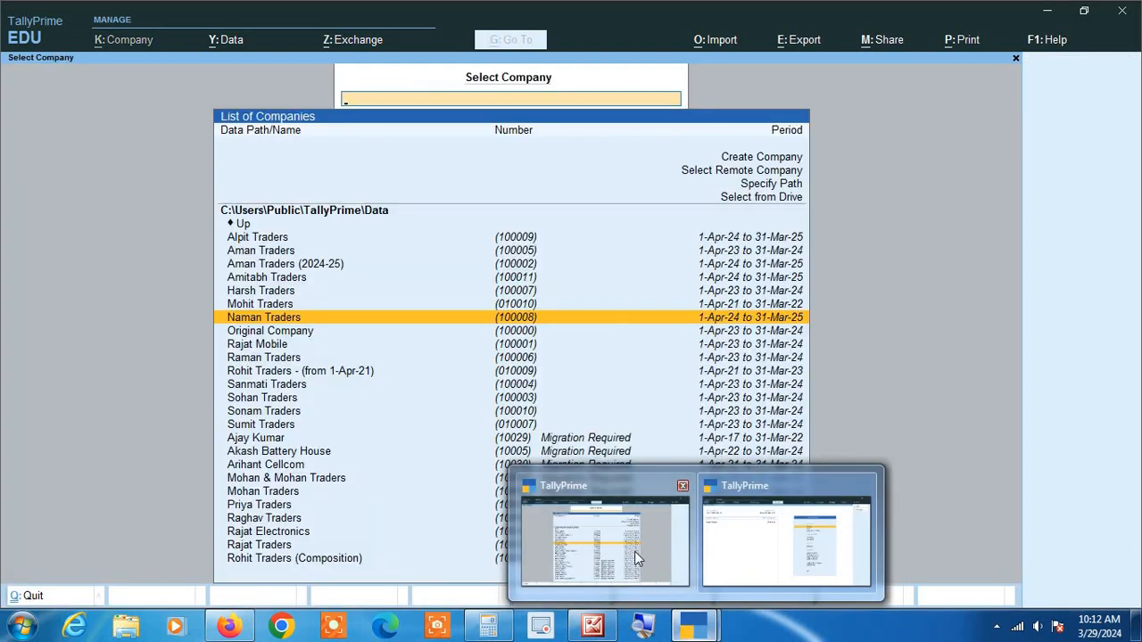
pyautogui.click(634, 551)
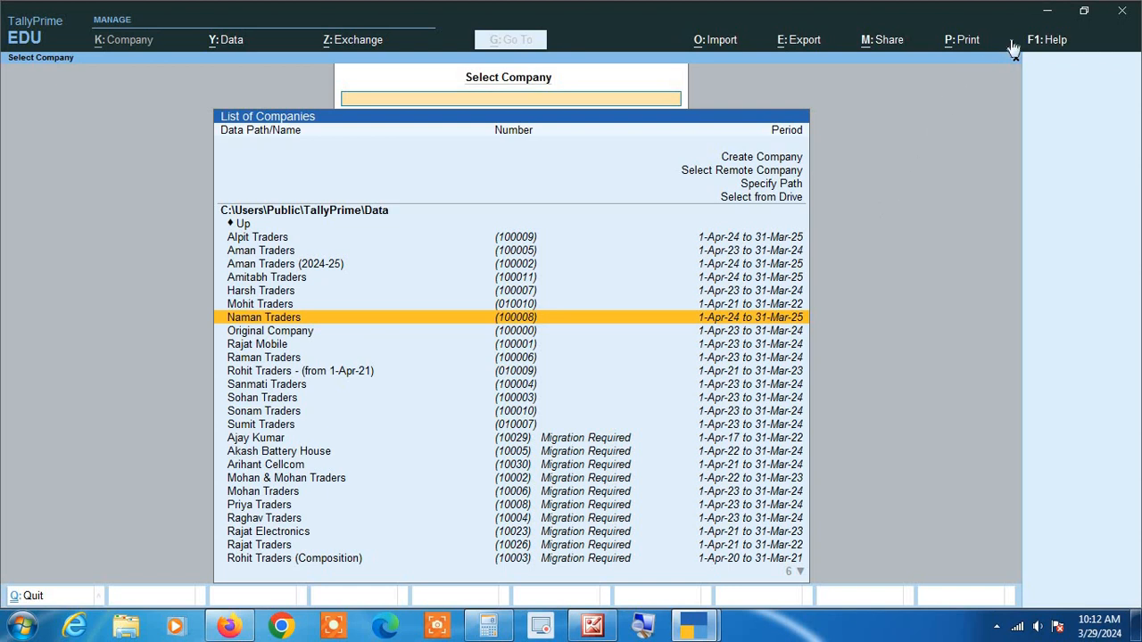
pyautogui.click(1046, 12)
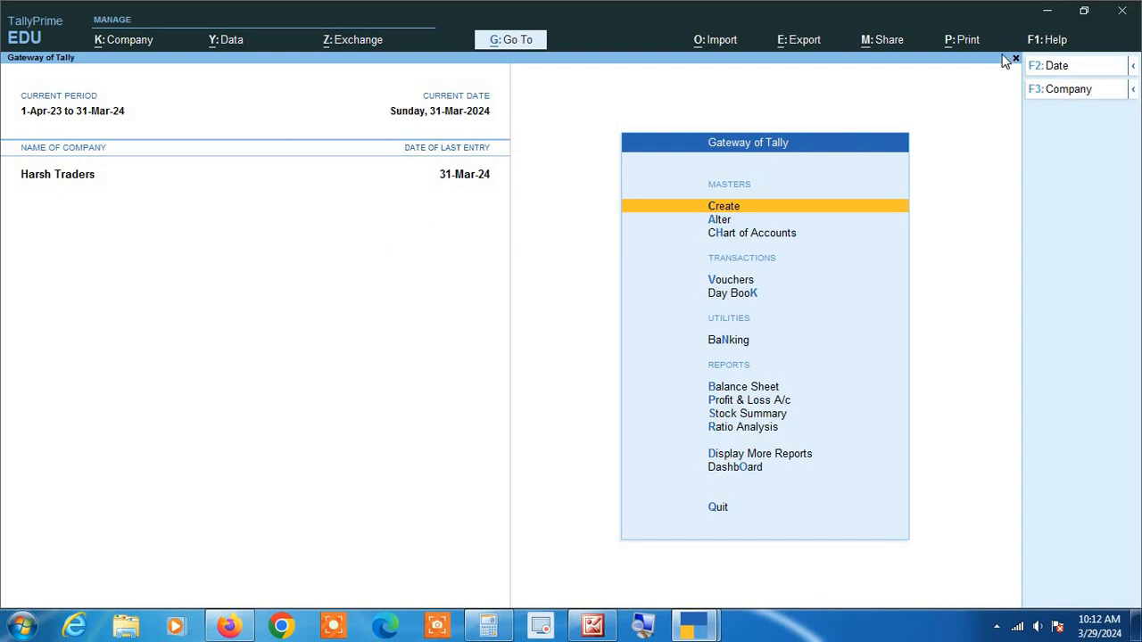
# Reopen the Startup settings and set Load companies on startup to Yes
pyautogui.click(1056, 42)
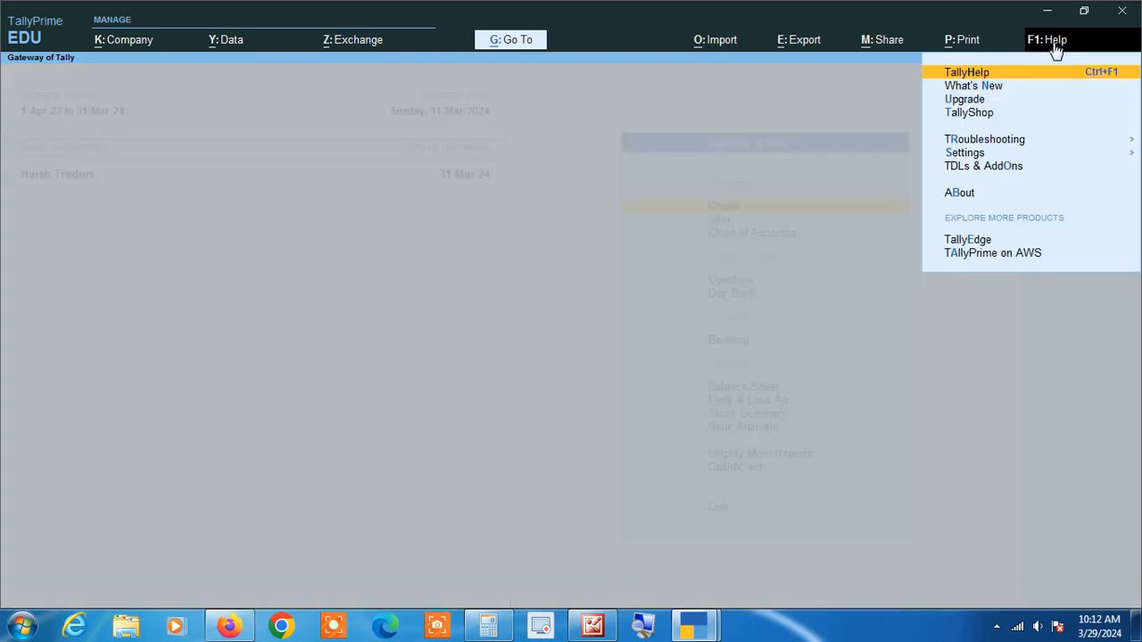
pyautogui.press('Down')
pyautogui.press('Down')
pyautogui.press('Down')
pyautogui.press('Down')
pyautogui.press('Down')
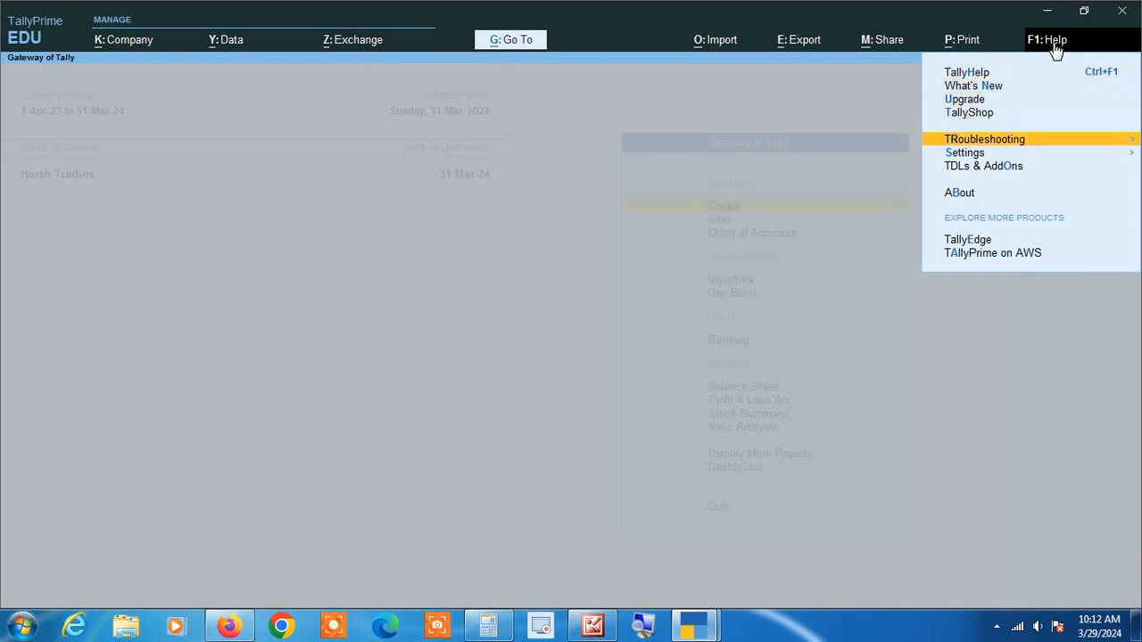
pyautogui.press('Return')
pyautogui.press('Down')
pyautogui.press('Down')
pyautogui.press('Down')
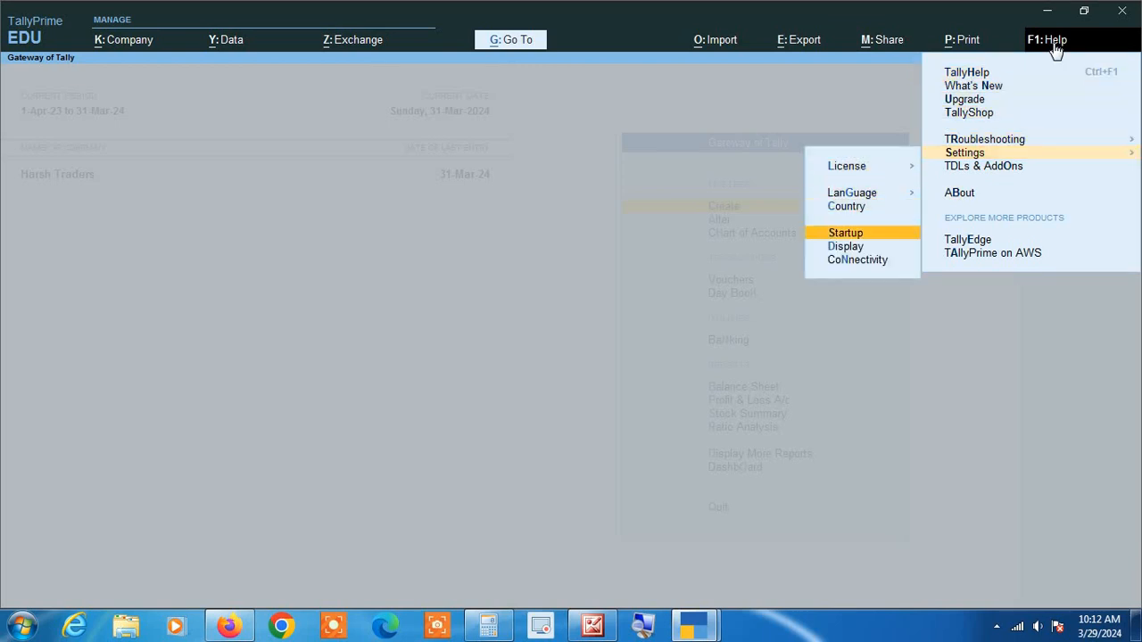
pyautogui.press('Return')
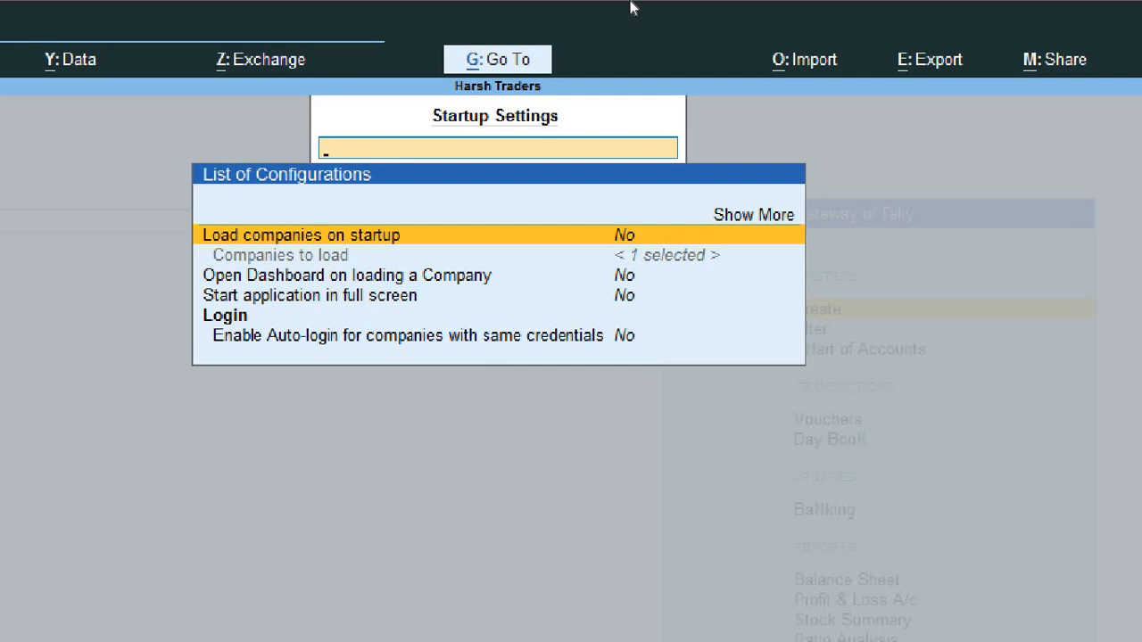
pyautogui.press('Return')
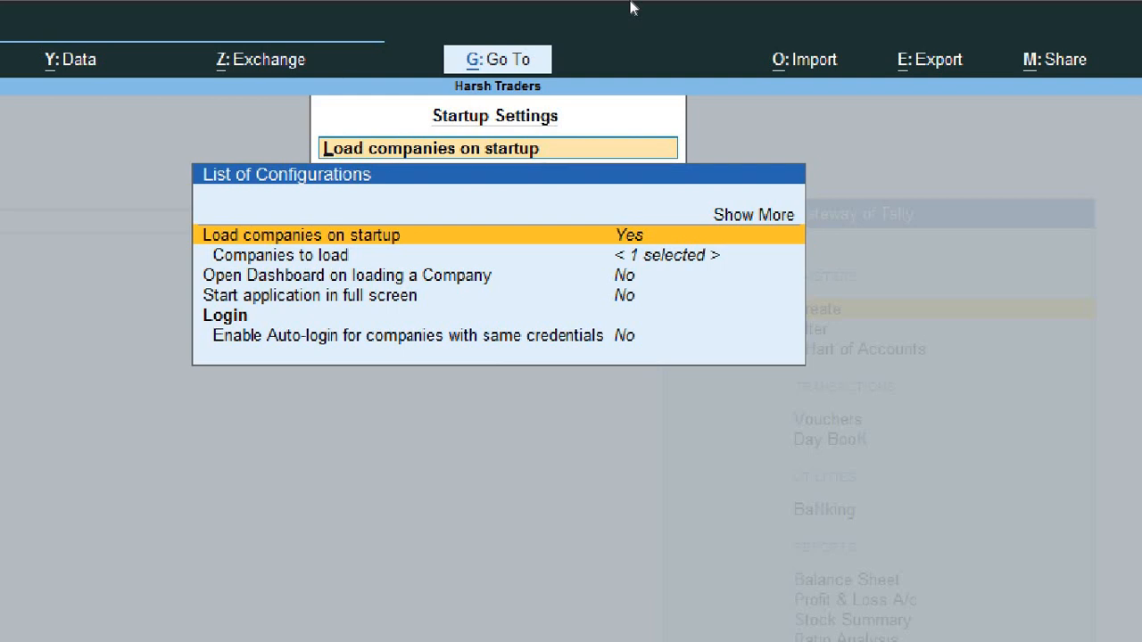
# Remove Harsh Traders from the companies to load on startup by choosing End of List
pyautogui.press('Down')
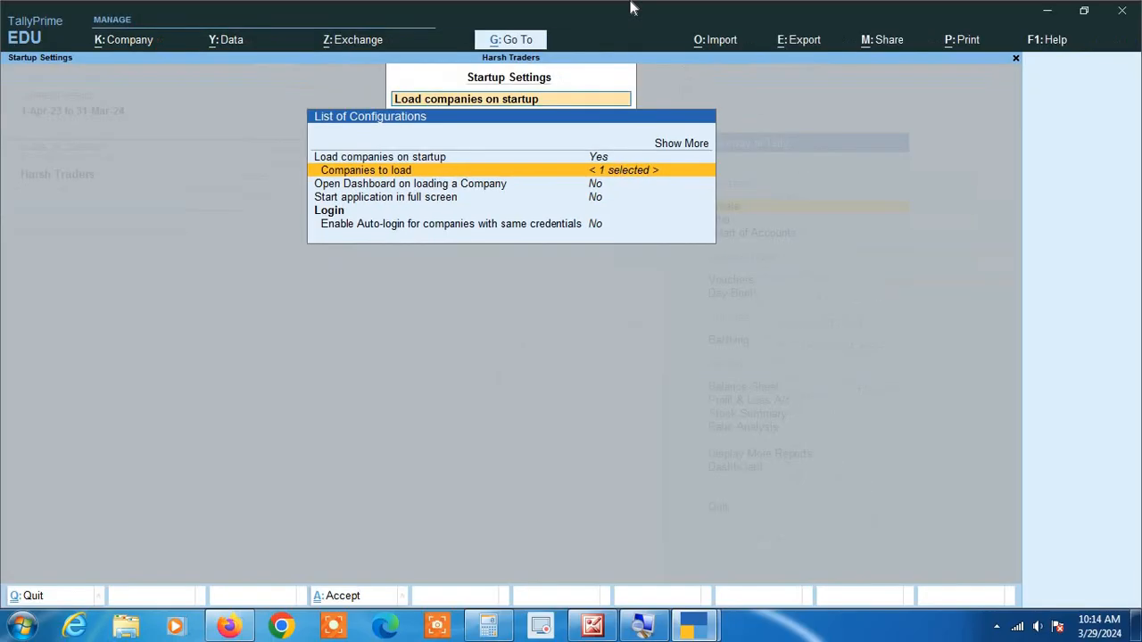
pyautogui.press('Return')
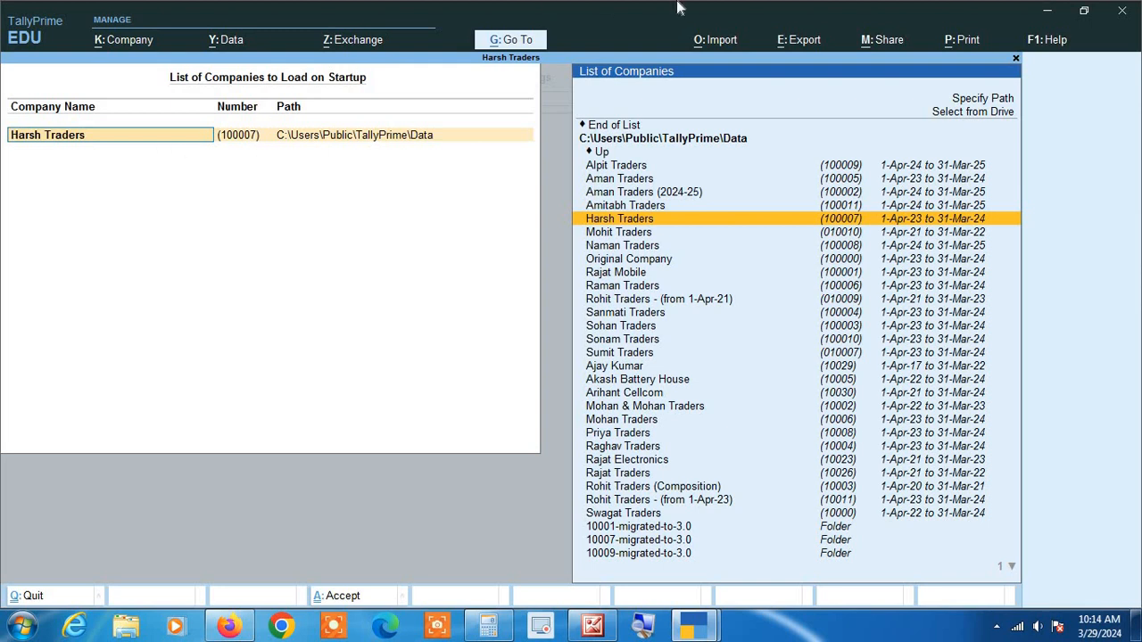
pyautogui.press('Up')
pyautogui.press('Up')
pyautogui.press('Up')
pyautogui.press('Up')
pyautogui.press('Up')
pyautogui.press('Up')
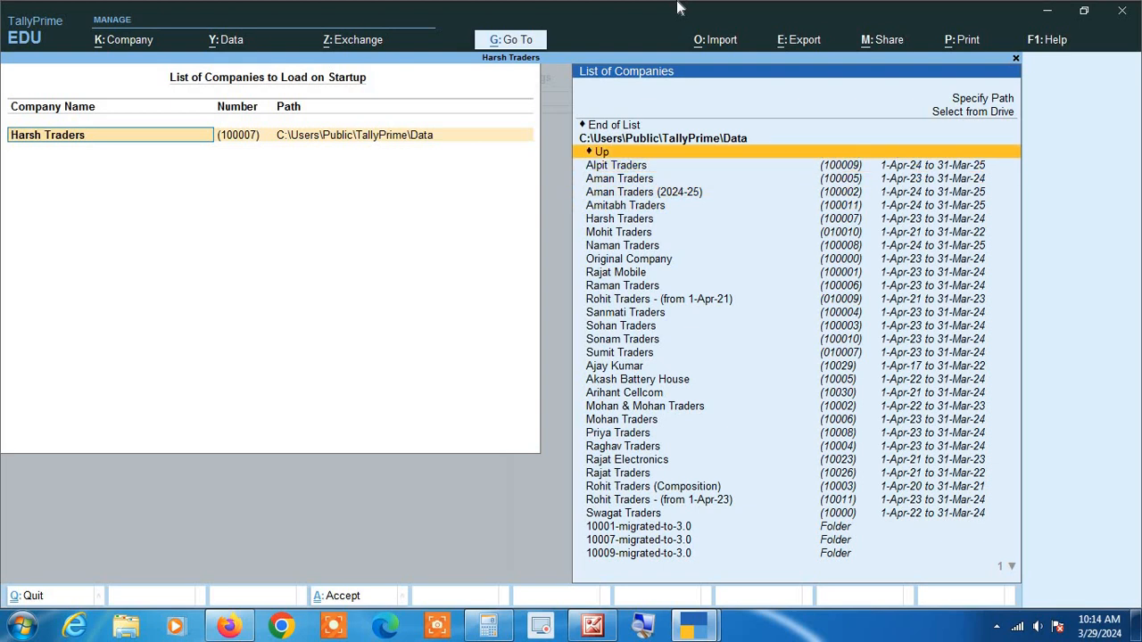
pyautogui.press('Up')
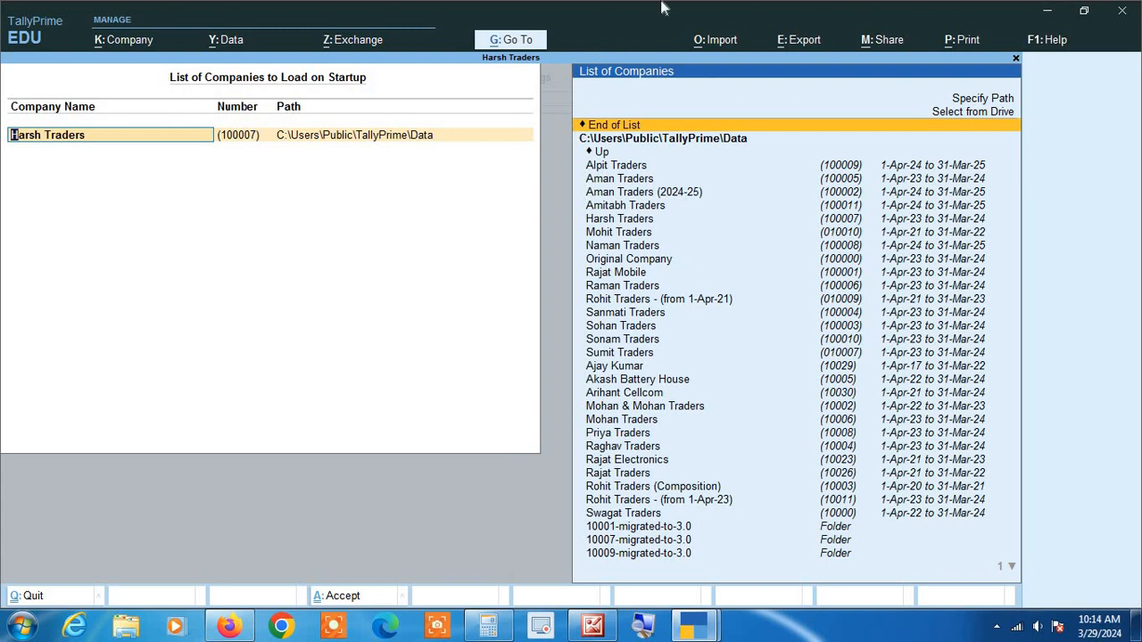
pyautogui.press('Return')
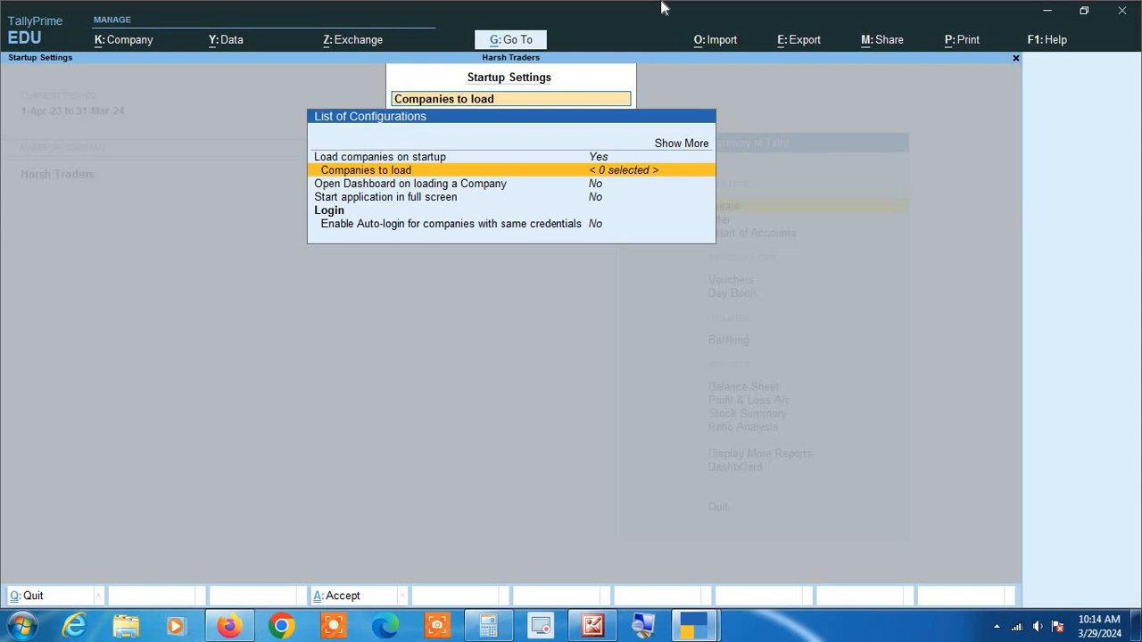
# Add Sanmati Traders to the companies to load on startup and end the list
pyautogui.press('Return')
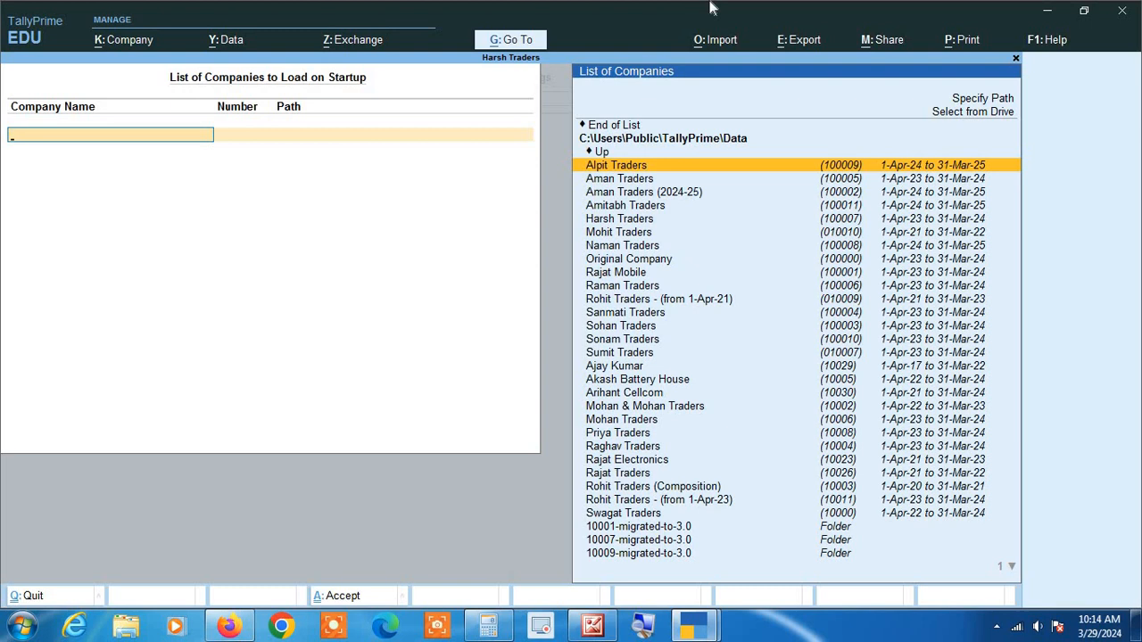
pyautogui.press('Down')
pyautogui.press('Down')
pyautogui.press('Down')
pyautogui.press('Down')
pyautogui.press('Down')
pyautogui.press('Down')
pyautogui.press('Down')
pyautogui.press('Down')
pyautogui.press('Down')
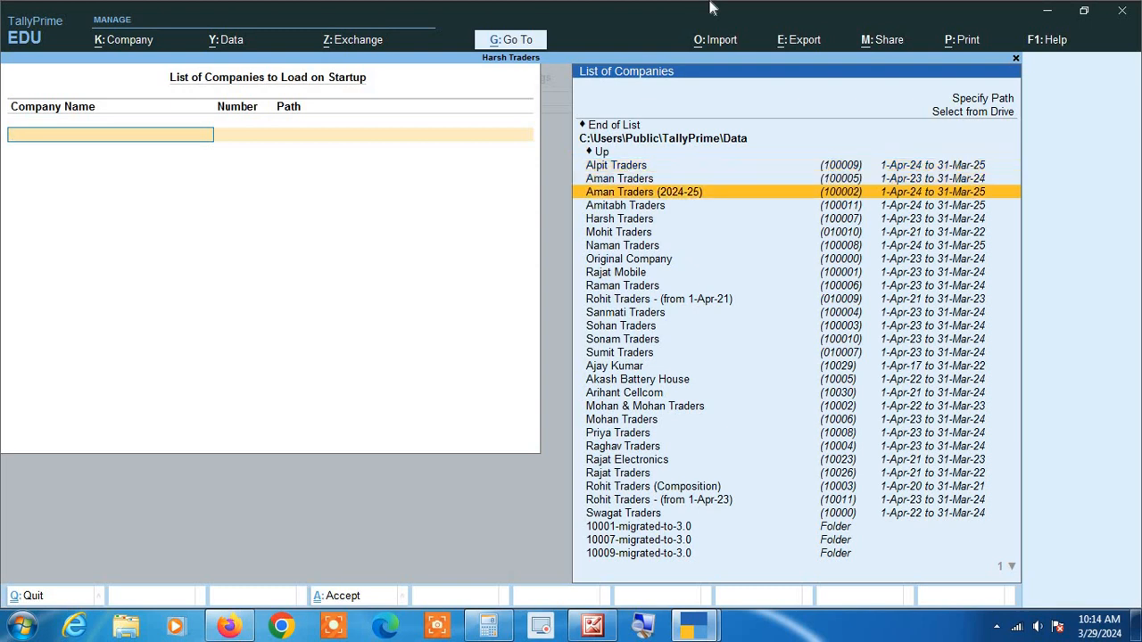
pyautogui.press('Down')
pyautogui.press('Down')
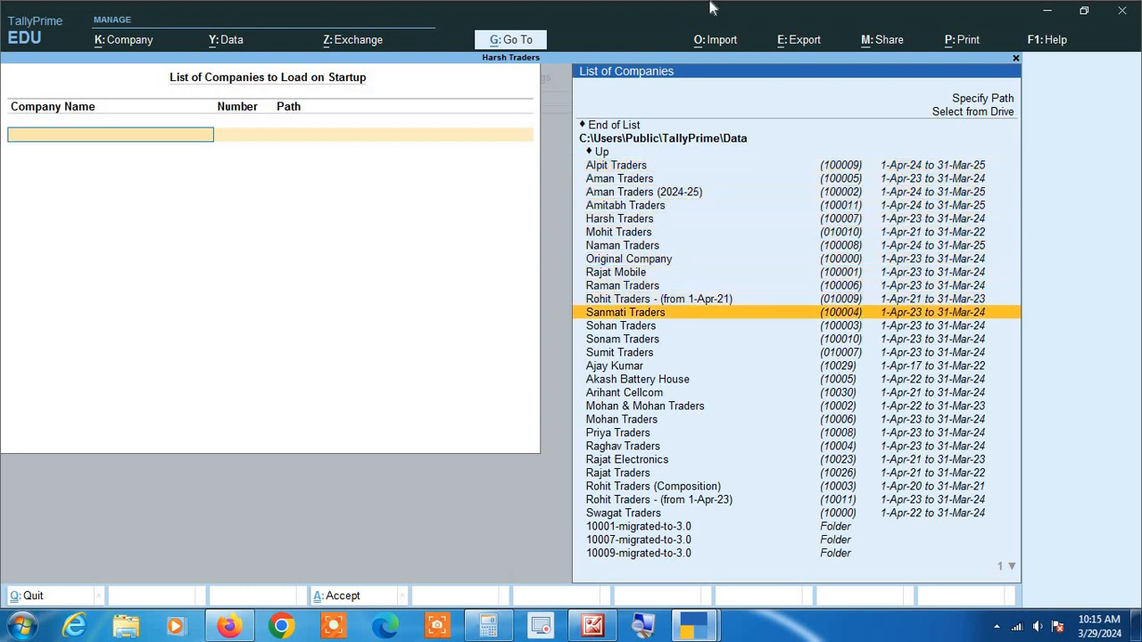
pyautogui.press('Return')
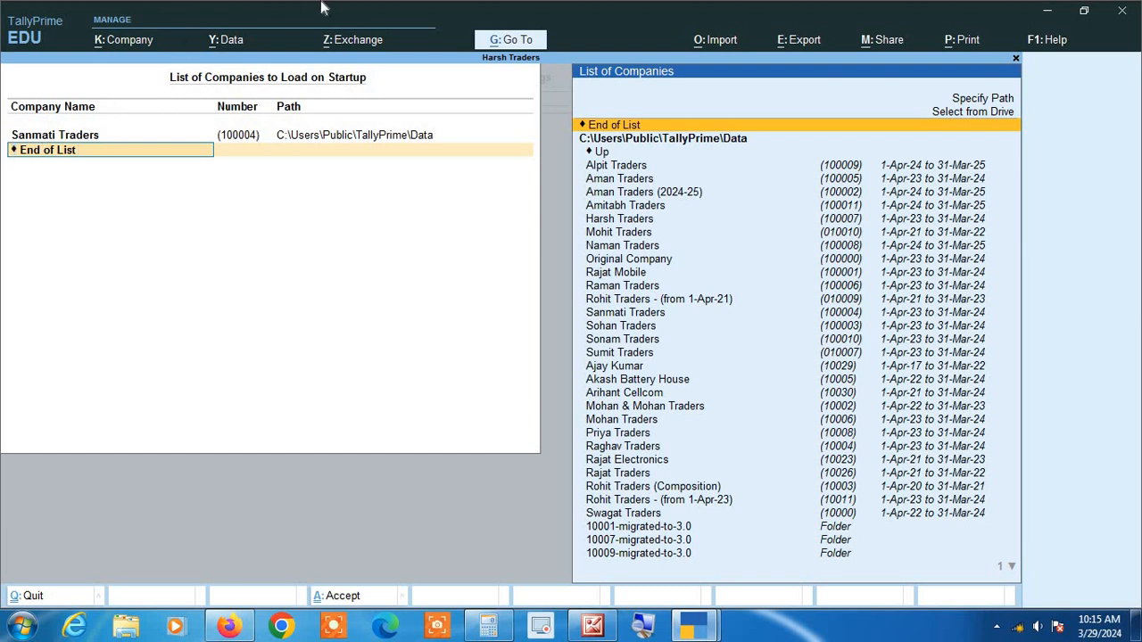
pyautogui.press('Return')
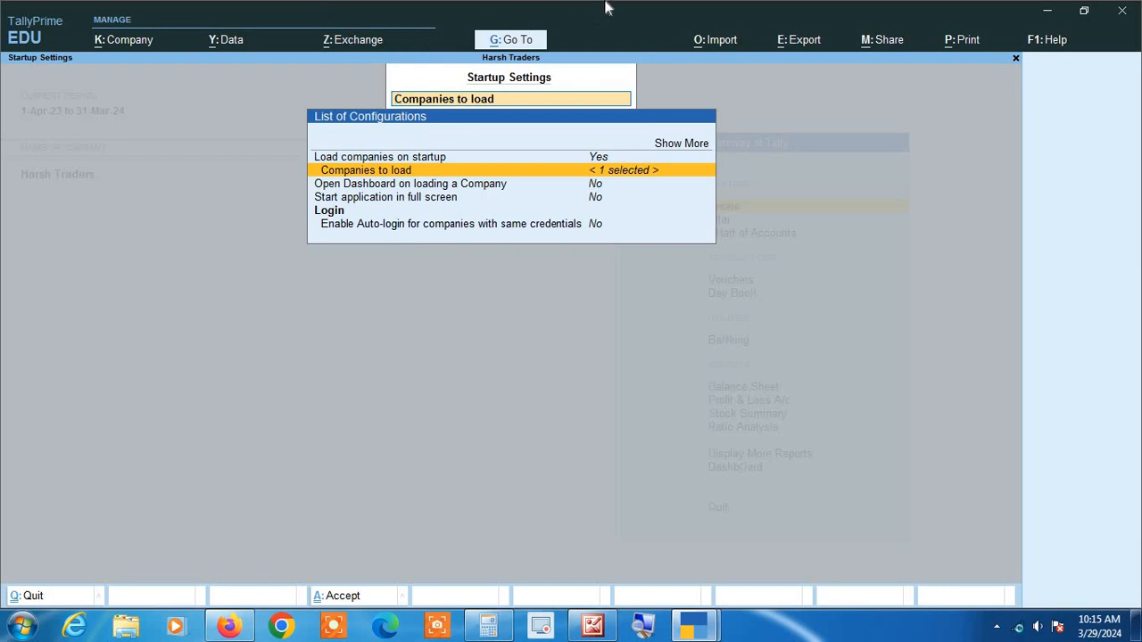
# Accept the startup settings, then quit and relaunch TallyPrime from the desktop in a maximized window
pyautogui.hotkey('ctrl', 'a')
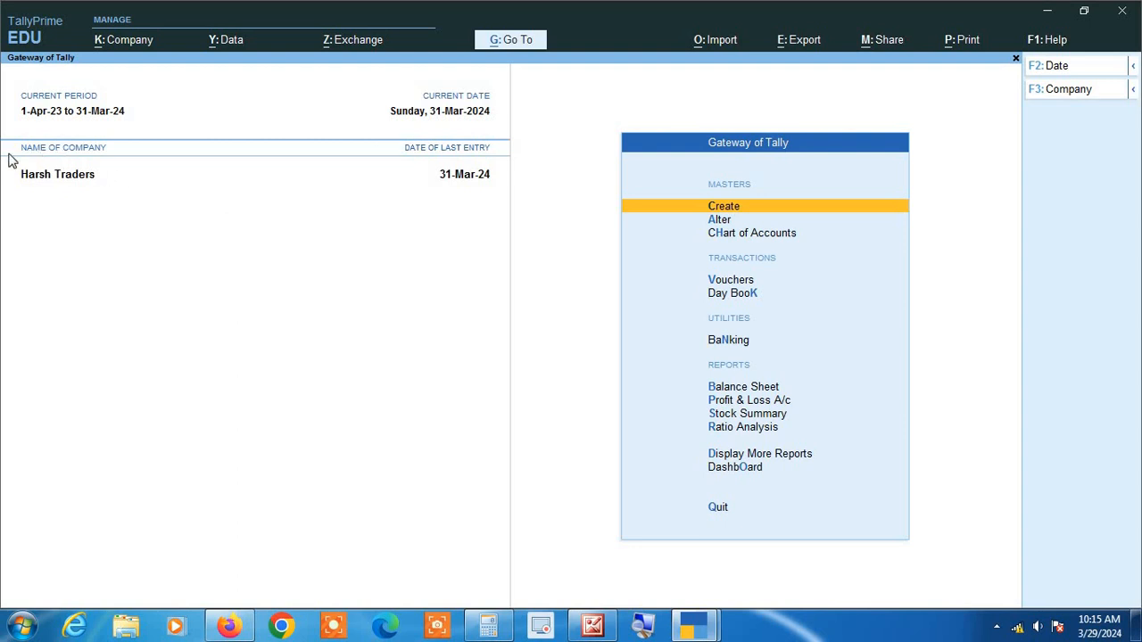
pyautogui.press('Escape')
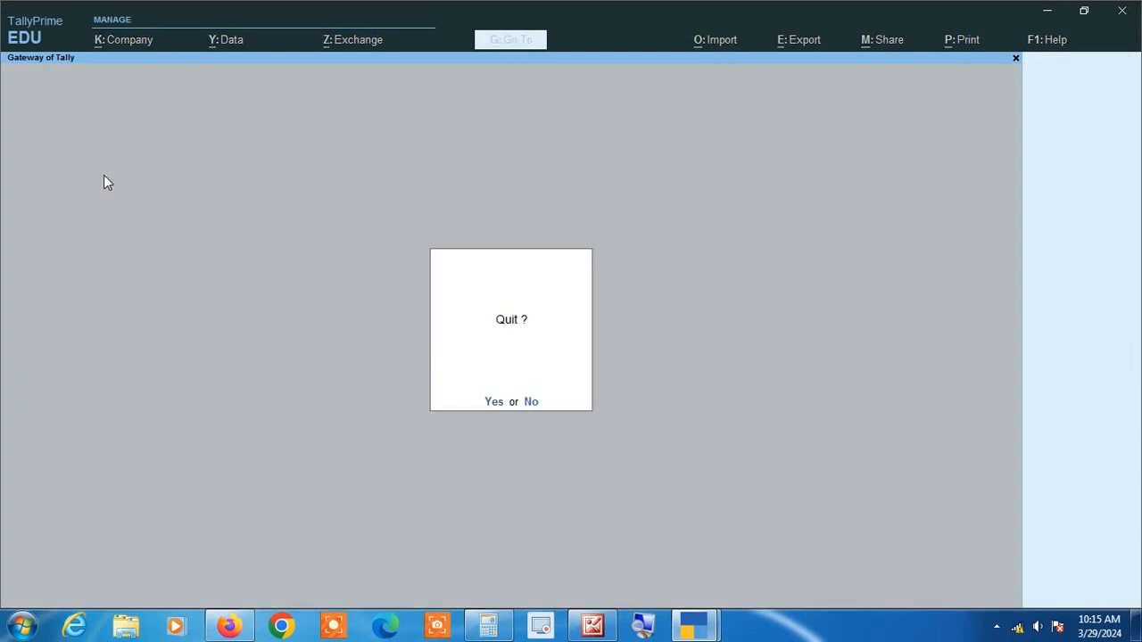
pyautogui.press('Return')
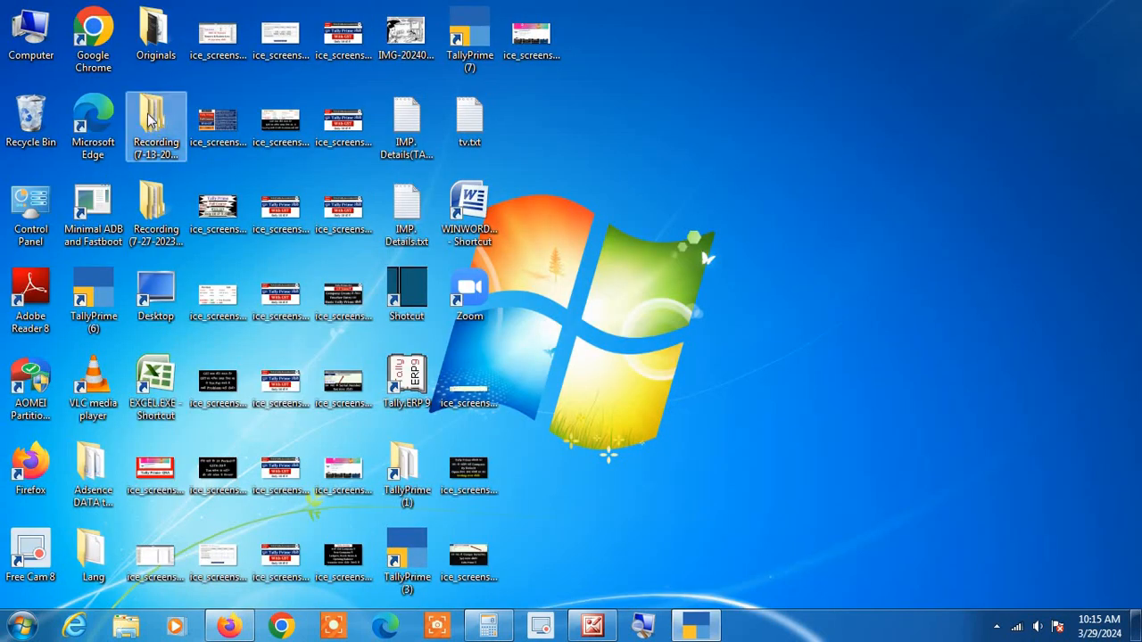
pyautogui.doubleClick(456, 35)
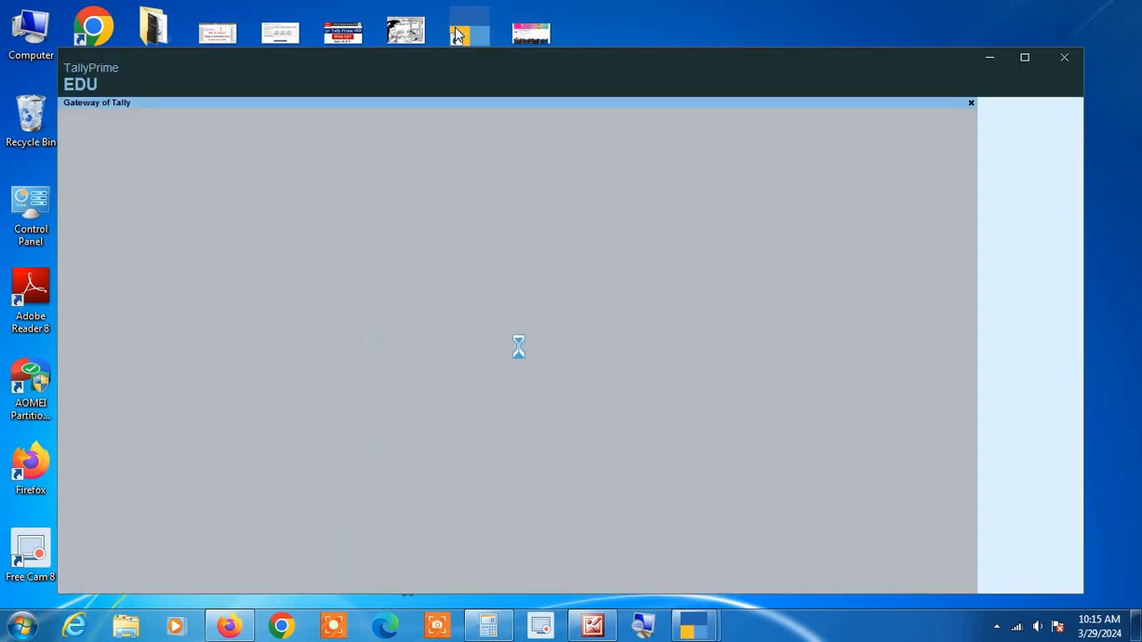
pyautogui.press('Return')
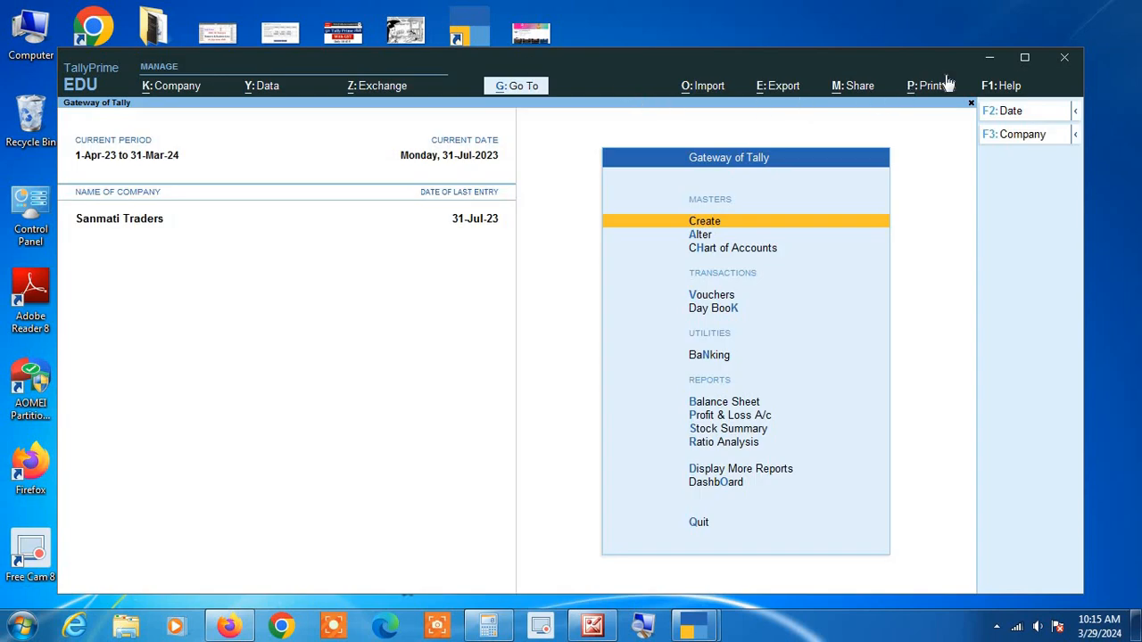
pyautogui.click(1021, 57)
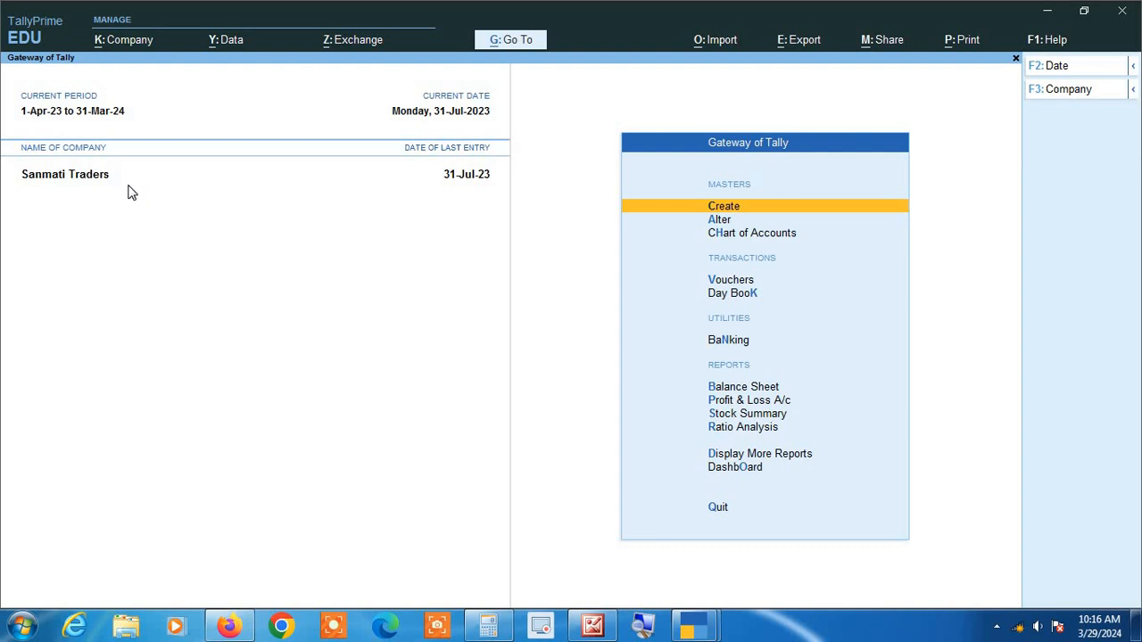
# Open the Startup settings and bring up the list of companies to load on startup
pyautogui.click(1052, 41)
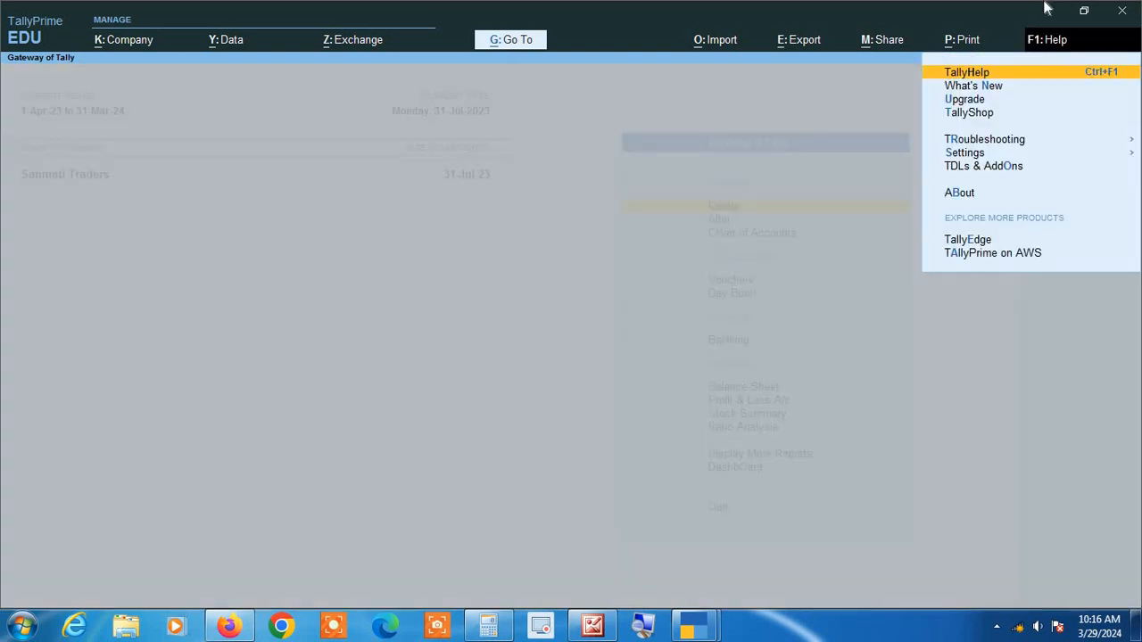
pyautogui.press('Down')
pyautogui.press('Down')
pyautogui.press('Down')
pyautogui.press('Down')
pyautogui.press('Down')
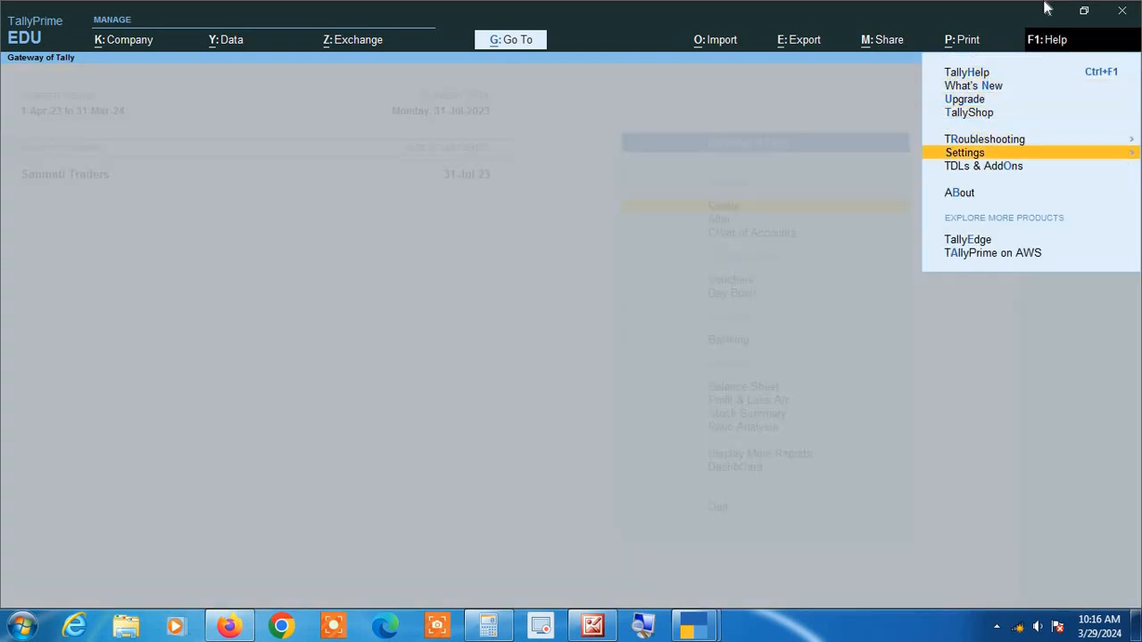
pyautogui.press('Return')
pyautogui.press('Down')
pyautogui.press('Down')
pyautogui.press('Down')
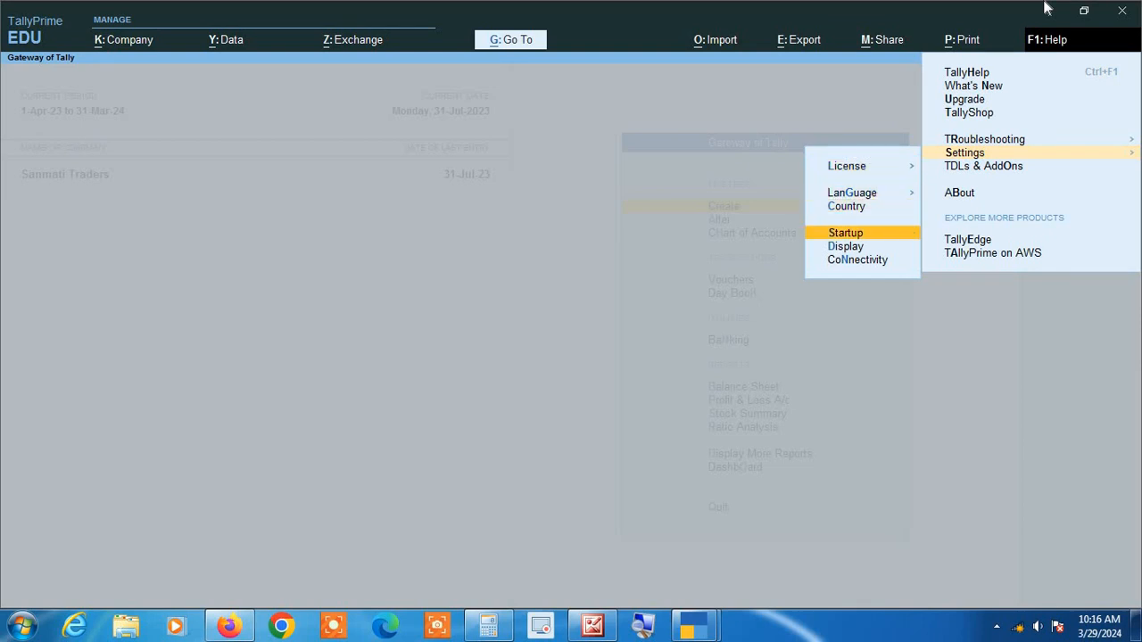
pyautogui.press('Return')
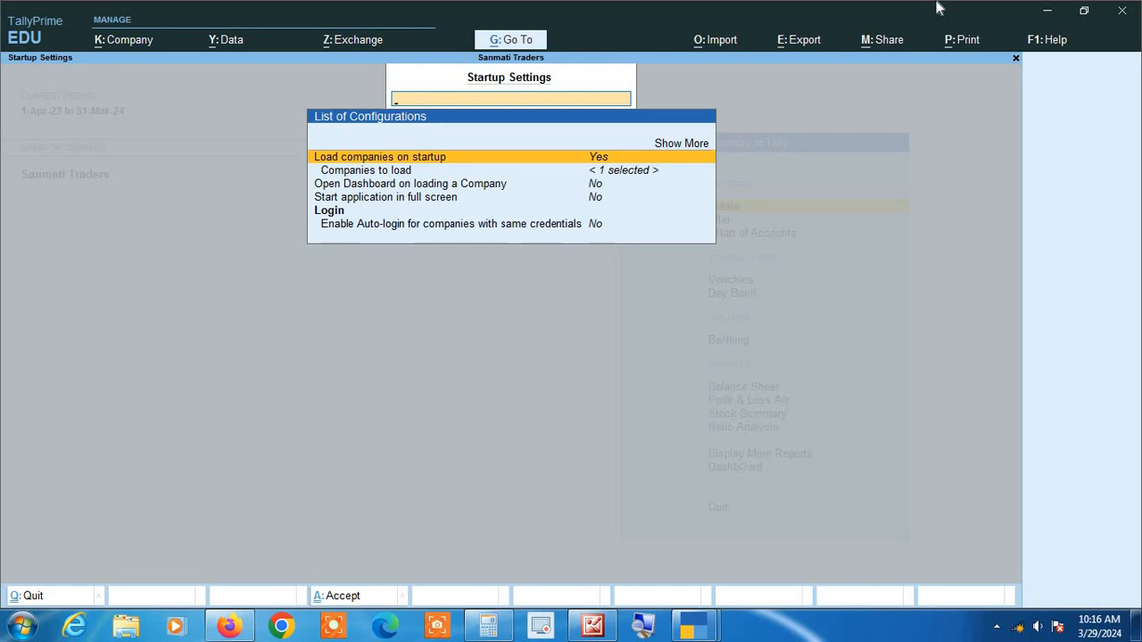
pyautogui.press('Down')
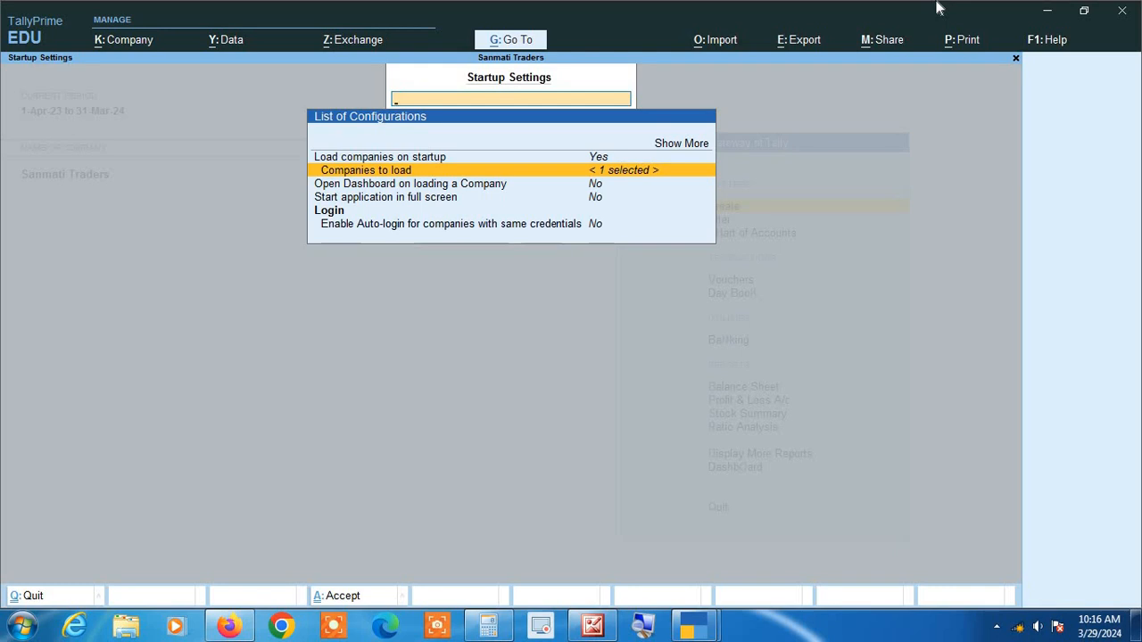
pyautogui.press('Return')
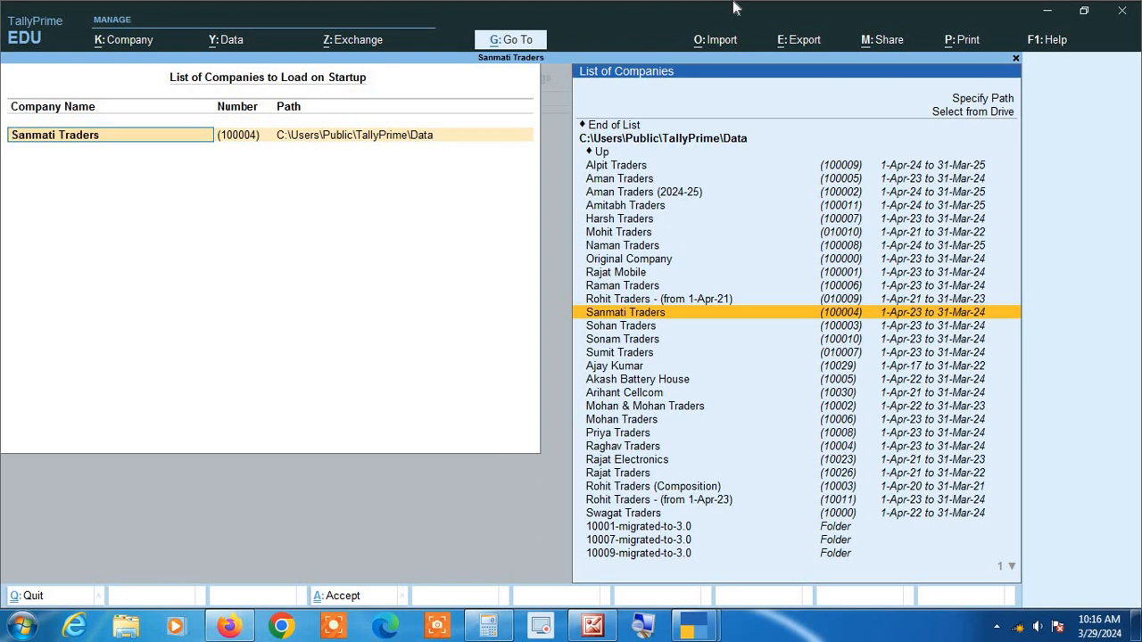
# Replace Sanmati Traders with Harsh Traders in the list of companies to load on startup
pyautogui.press('Up')
pyautogui.press('Up')
pyautogui.press('Up')
pyautogui.press('Up')
pyautogui.press('Up')
pyautogui.press('Up')
pyautogui.press('Up')
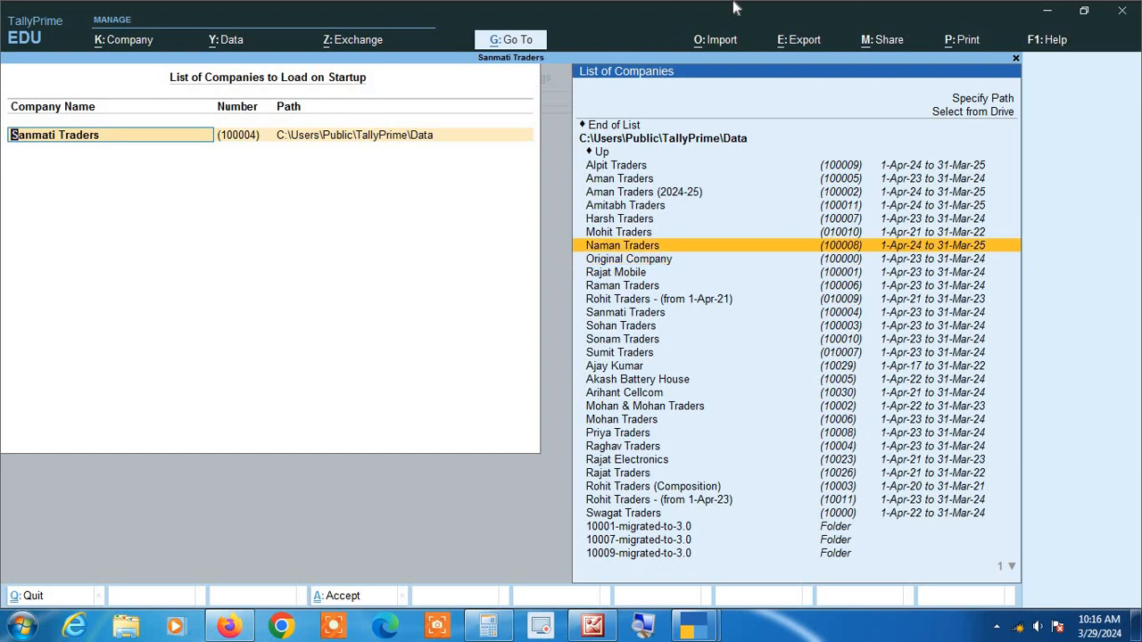
pyautogui.press('Return')
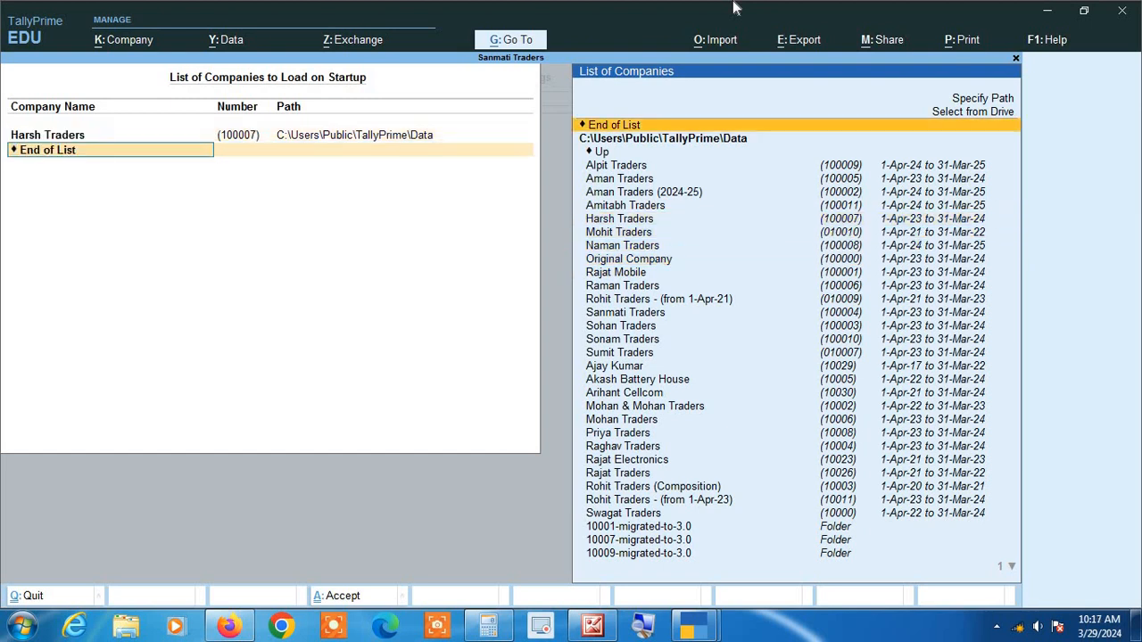
# Change the Harsh Traders entry in the startup list back to Sanmati Traders
pyautogui.press('Up')
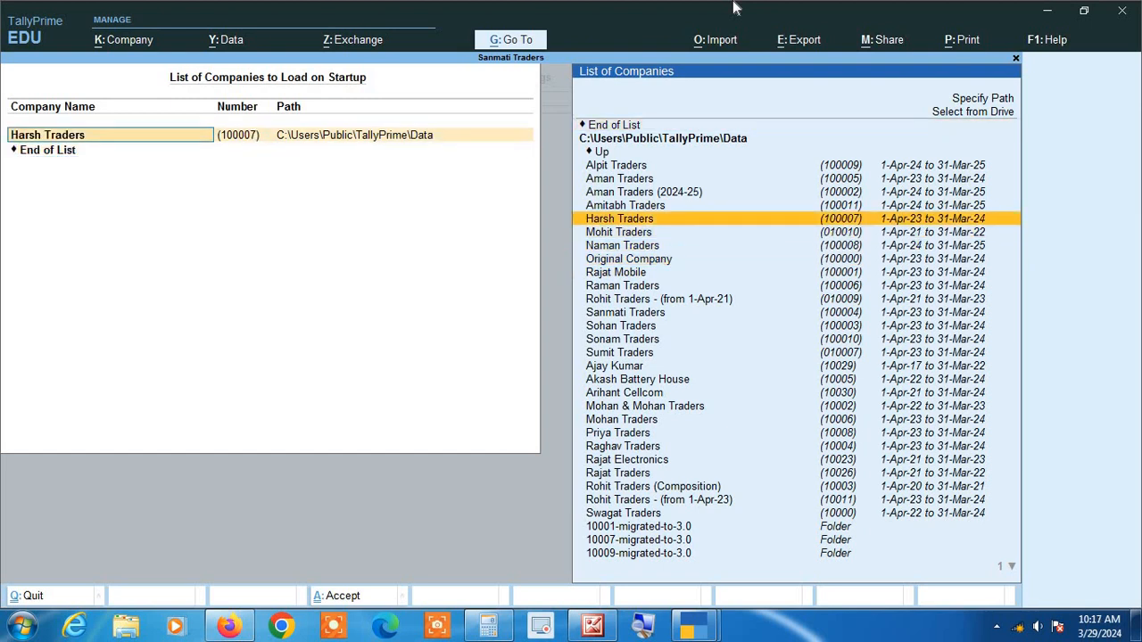
pyautogui.press('Down')
pyautogui.press('Down')
pyautogui.press('Down')
pyautogui.press('Down')
pyautogui.press('Down')
pyautogui.press('Down')
pyautogui.press('Down')
pyautogui.press('Return')
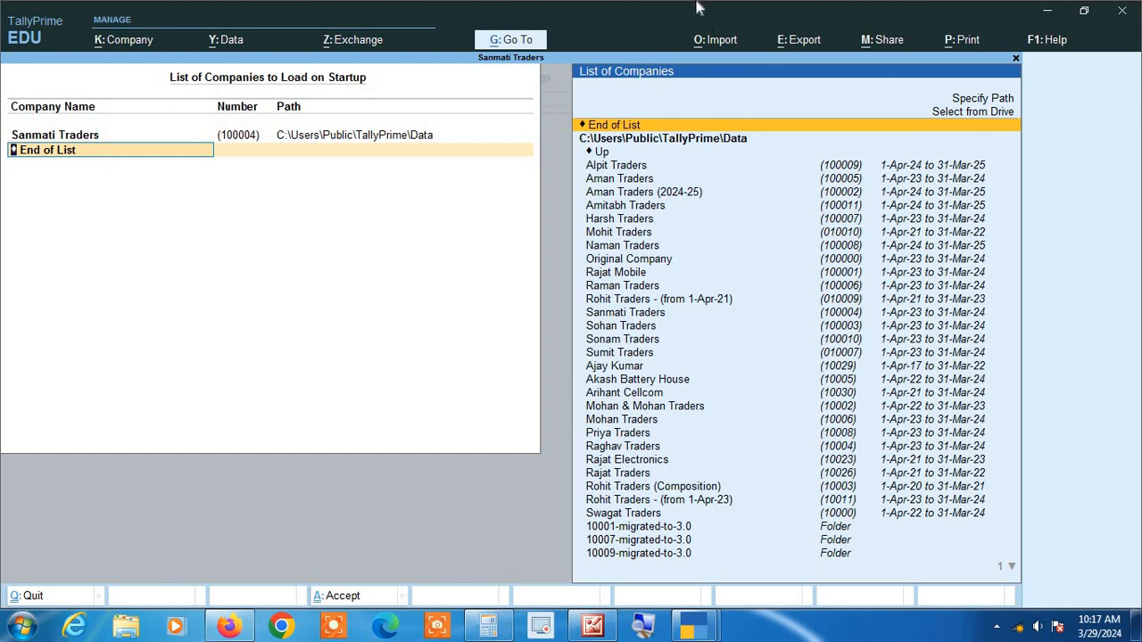
# Add Raman Traders as the second company to load on startup
pyautogui.press('Down')
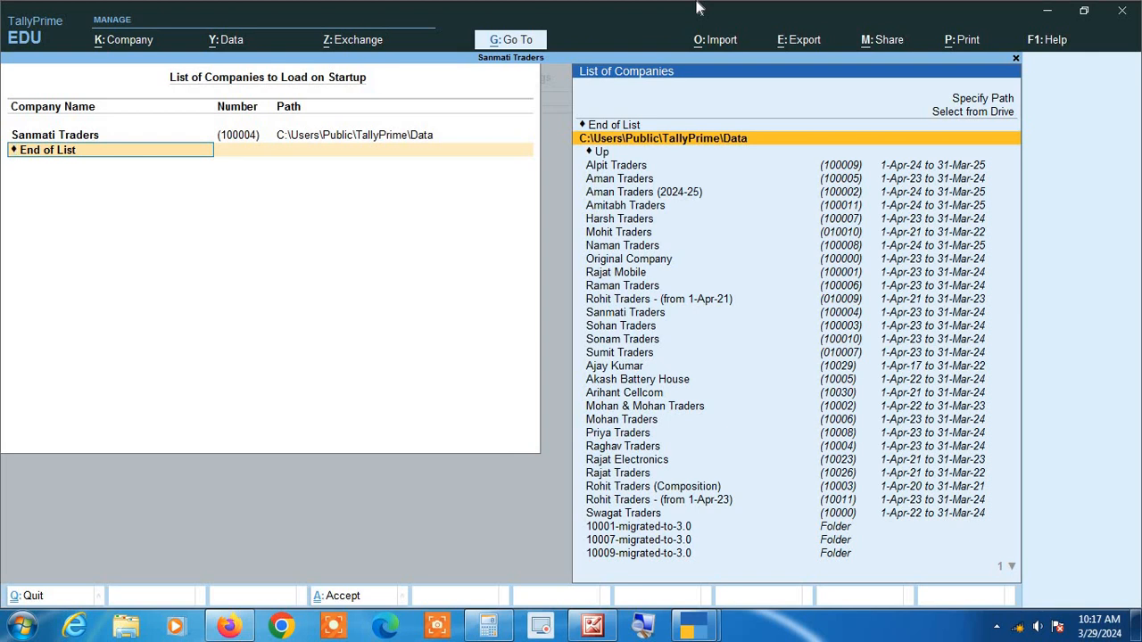
pyautogui.press('Down')
pyautogui.press('Down')
pyautogui.press('Down')
pyautogui.press('Down')
pyautogui.press('Down')
pyautogui.press('Down')
pyautogui.press('Down')
pyautogui.press('Down')
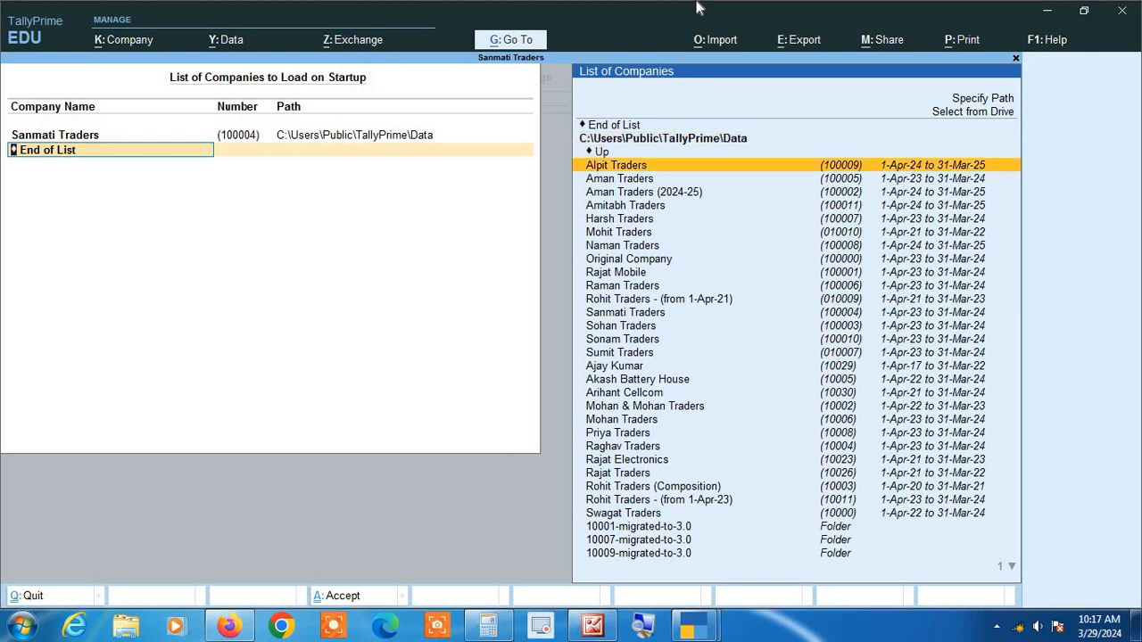
pyautogui.press('Down')
pyautogui.press('Down')
pyautogui.press('Down')
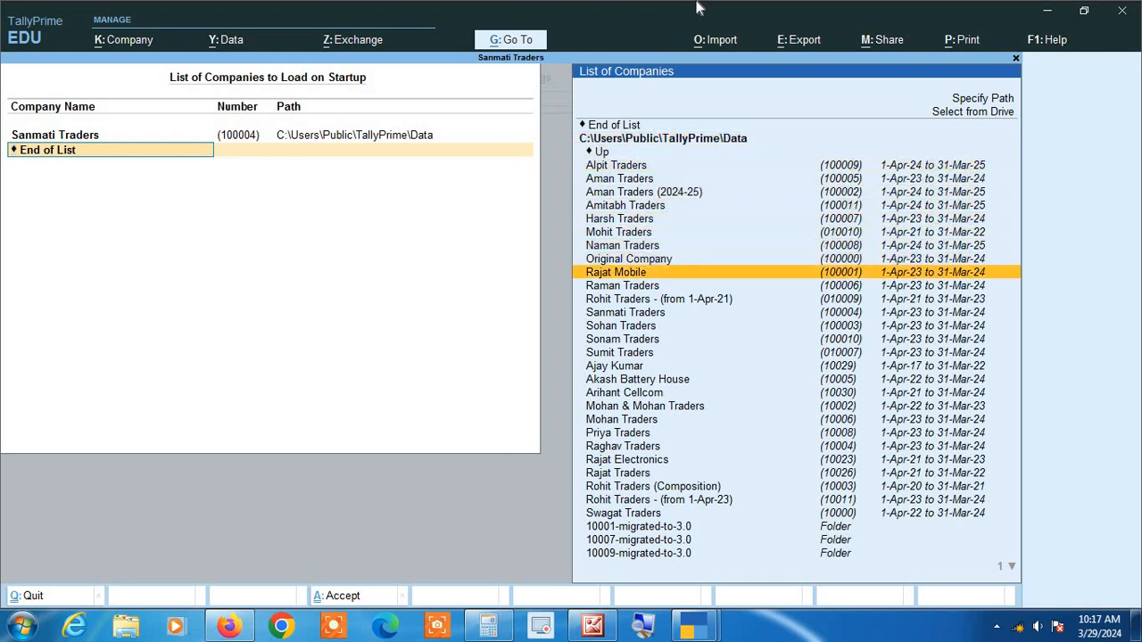
pyautogui.press('Return')
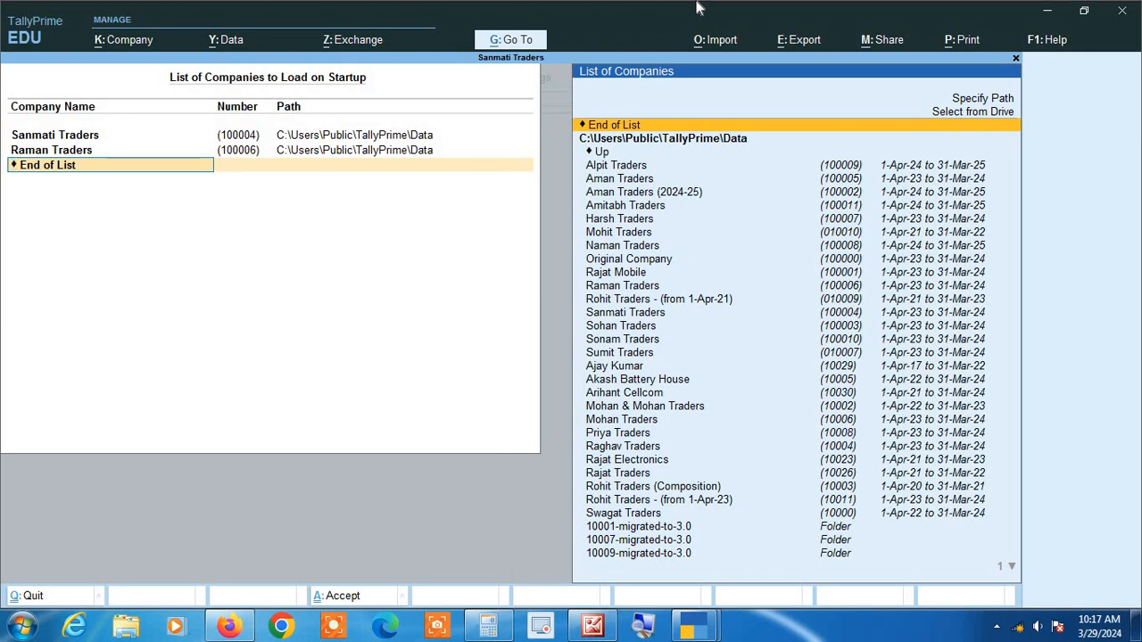
# Add Sonam Traders as the third company to load on startup and end the list
pyautogui.press('Down')
pyautogui.press('Down')
pyautogui.press('Down')
pyautogui.press('Down')
pyautogui.press('Down')
pyautogui.press('Down')
pyautogui.press('Down')
pyautogui.press('Down')
pyautogui.press('Down')
pyautogui.press('Down')
pyautogui.press('Down')
pyautogui.press('Down')
pyautogui.press('Down')
pyautogui.press('Down')
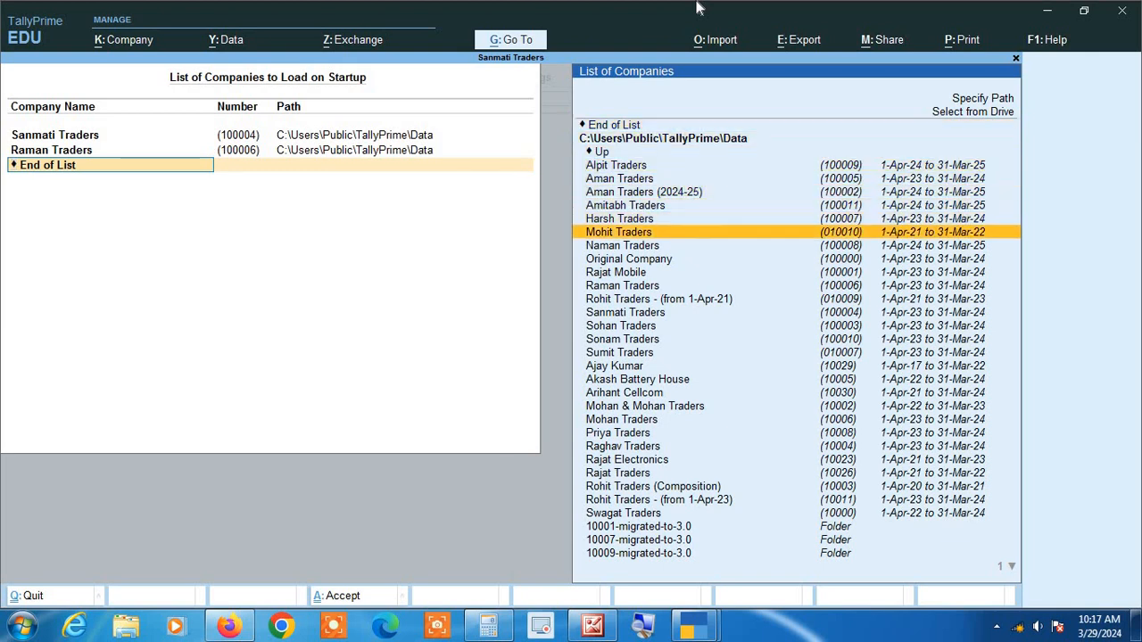
pyautogui.press('Down')
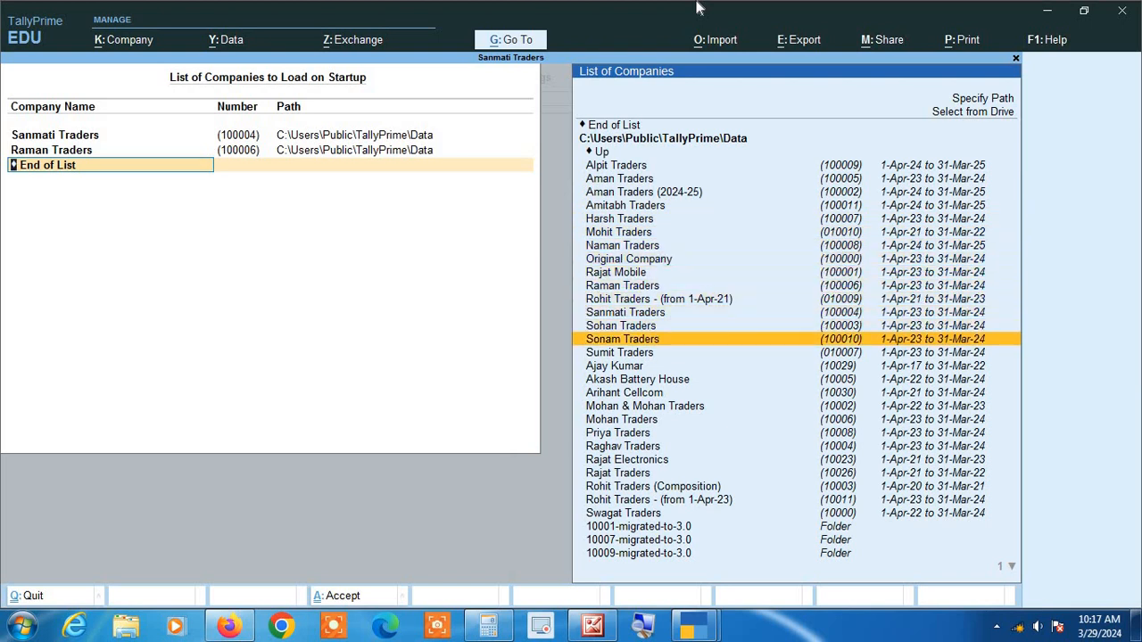
pyautogui.press('Return')
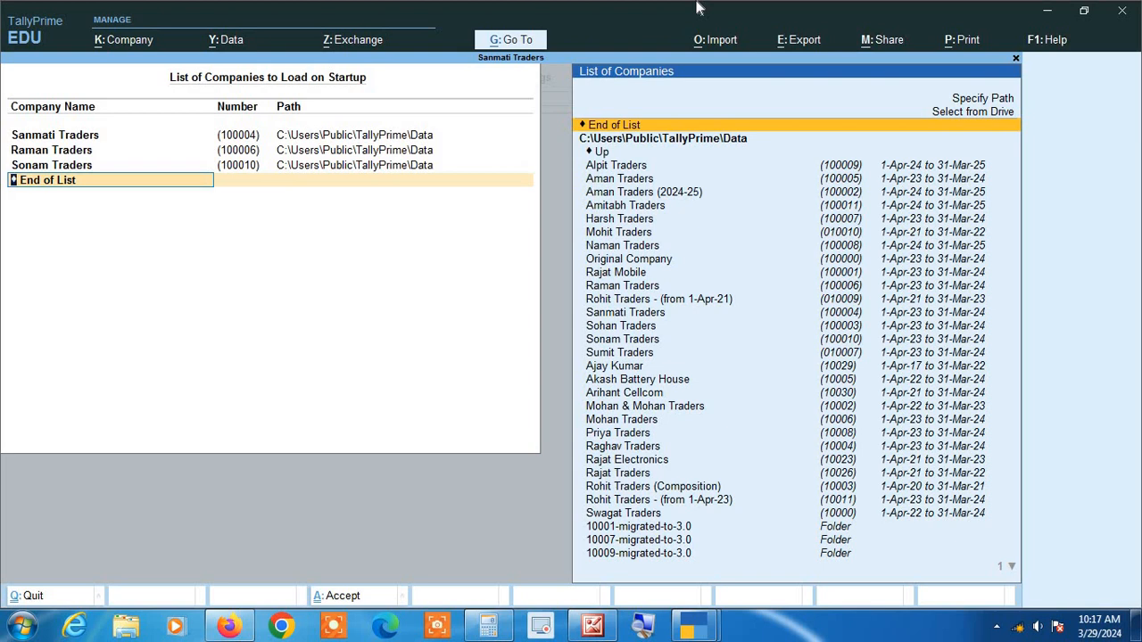
pyautogui.press('Return')
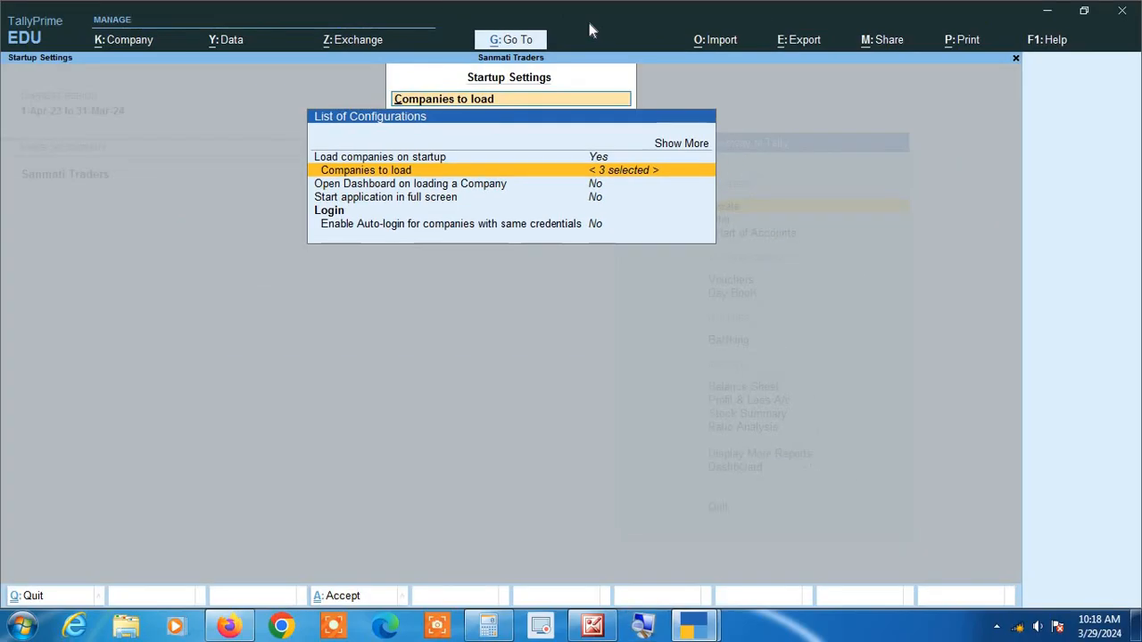
# Leave the Startup settings, then quit and relaunch TallyPrime from the desktop in a maximized window
pyautogui.press('Escape')
pyautogui.press('Escape')
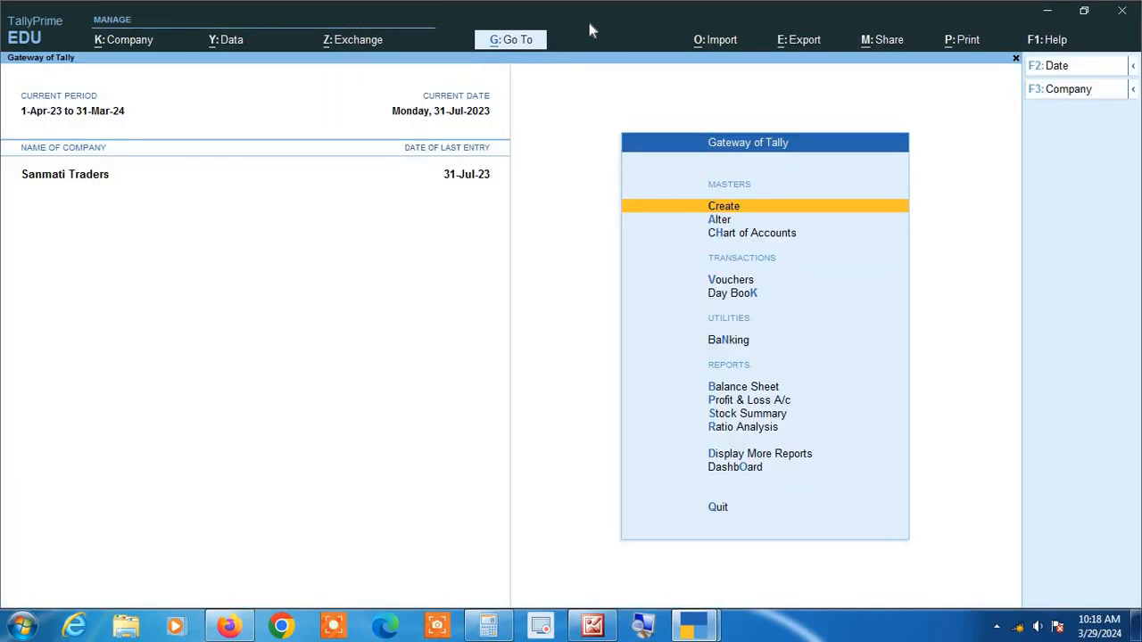
pyautogui.press('Escape')
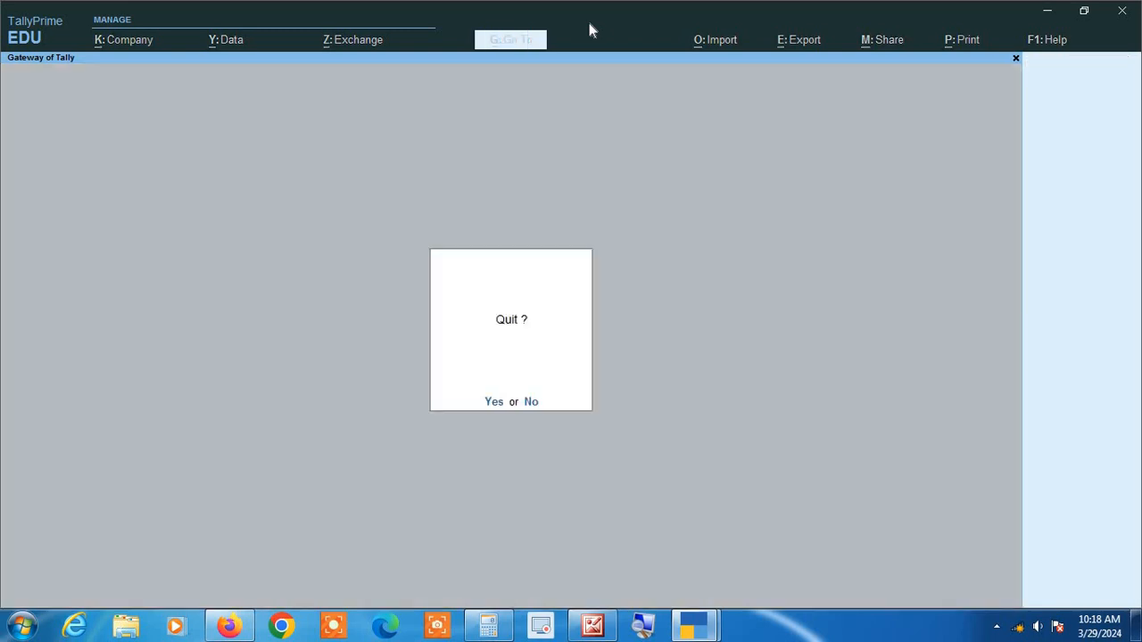
pyautogui.press('Return')
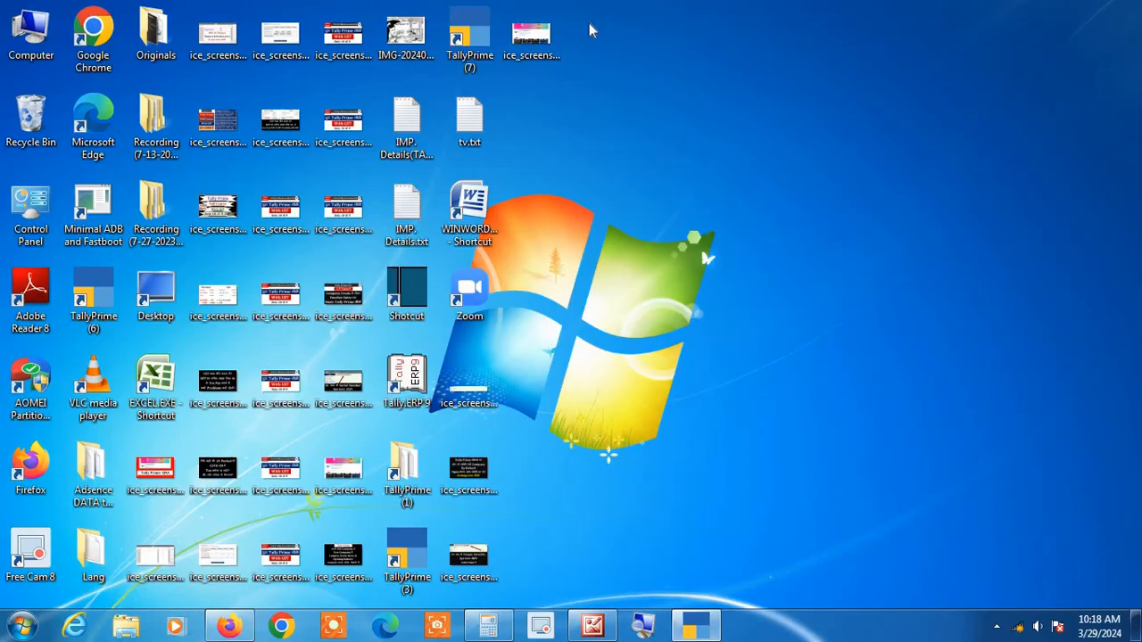
pyautogui.doubleClick(473, 33)
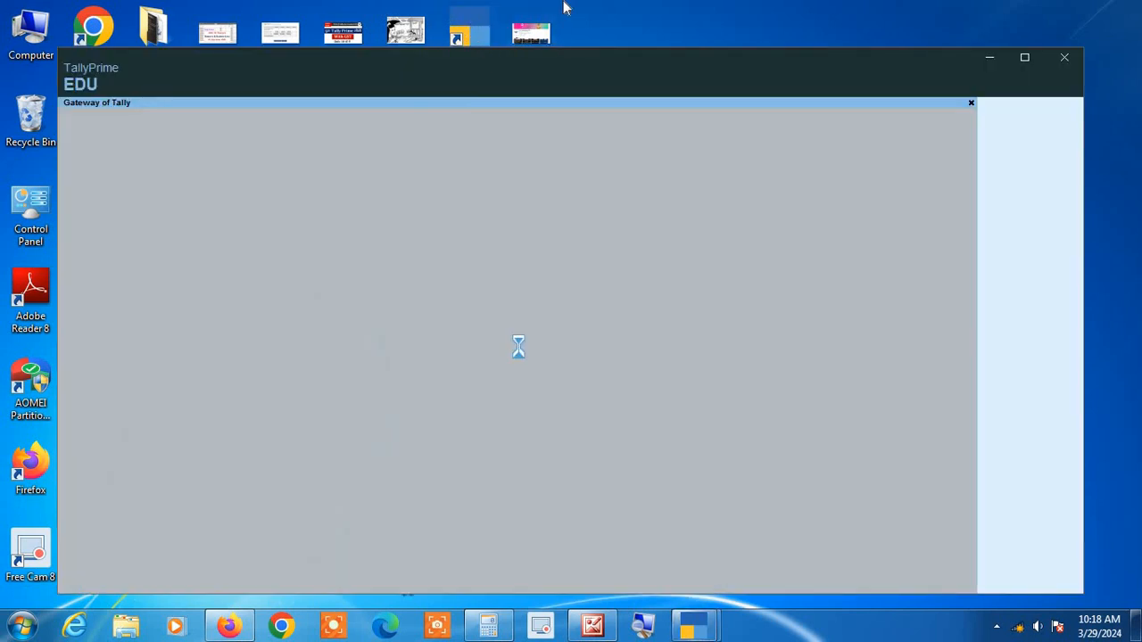
pyautogui.press('Return')
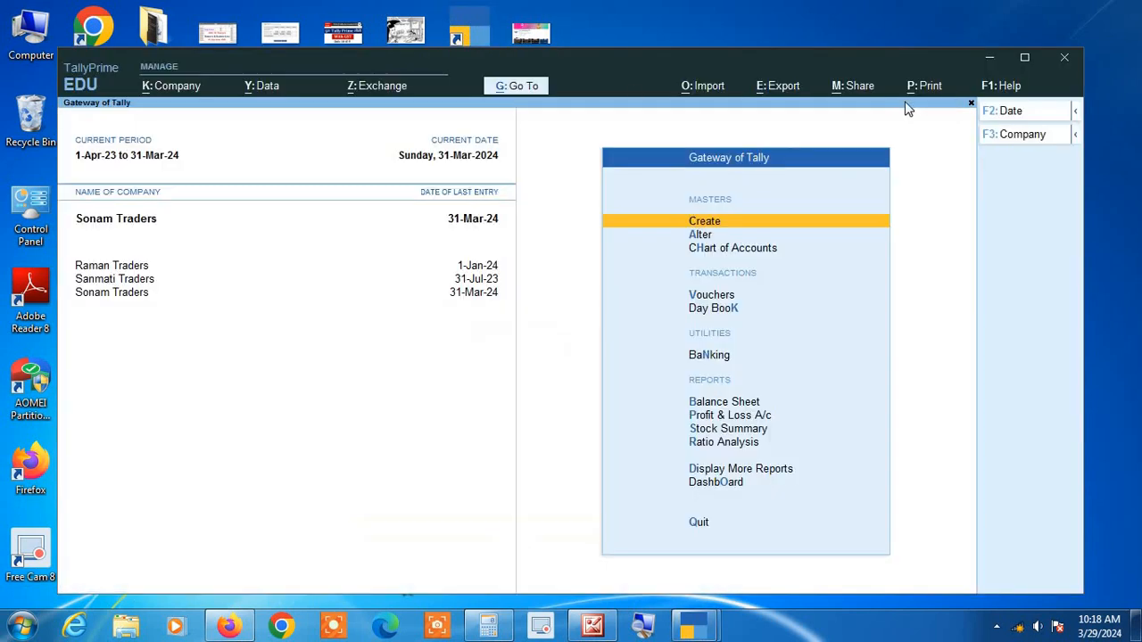
pyautogui.click(1024, 58)
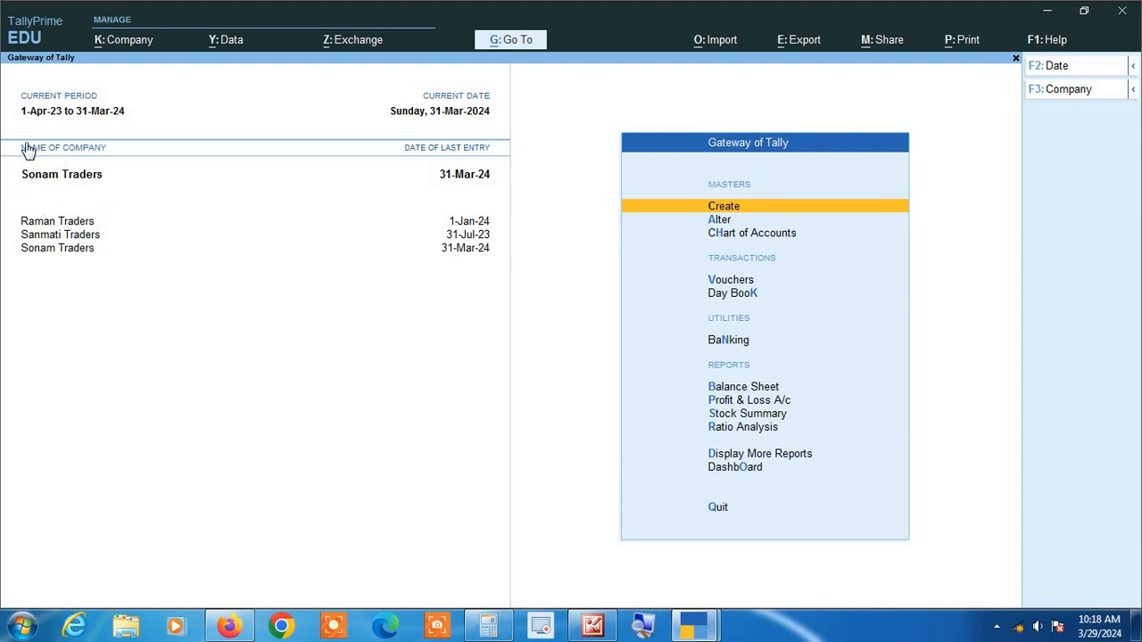
# Switch the active company to Sanmati Traders and then to Raman Traders
pyautogui.click(53, 236)
pyautogui.click(50, 223)
# Reopen the Startup settings and display the list of companies to load on startup
pyautogui.click(1053, 43)
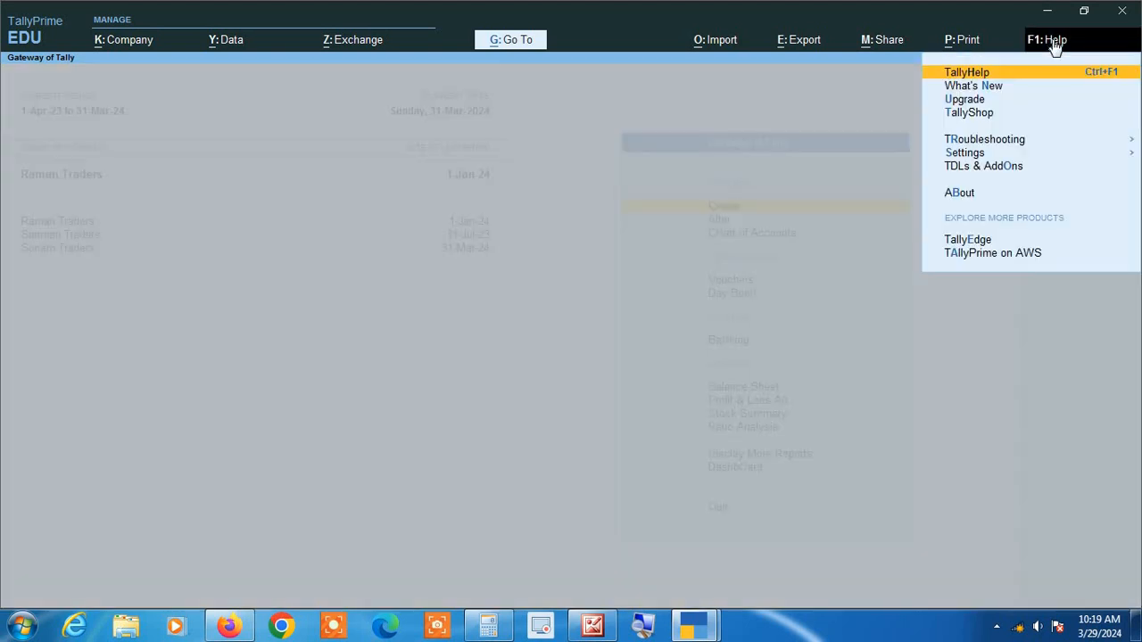
pyautogui.press('Down')
pyautogui.press('Down')
pyautogui.press('Down')
pyautogui.press('Down')
pyautogui.press('Down')
pyautogui.press('Return')
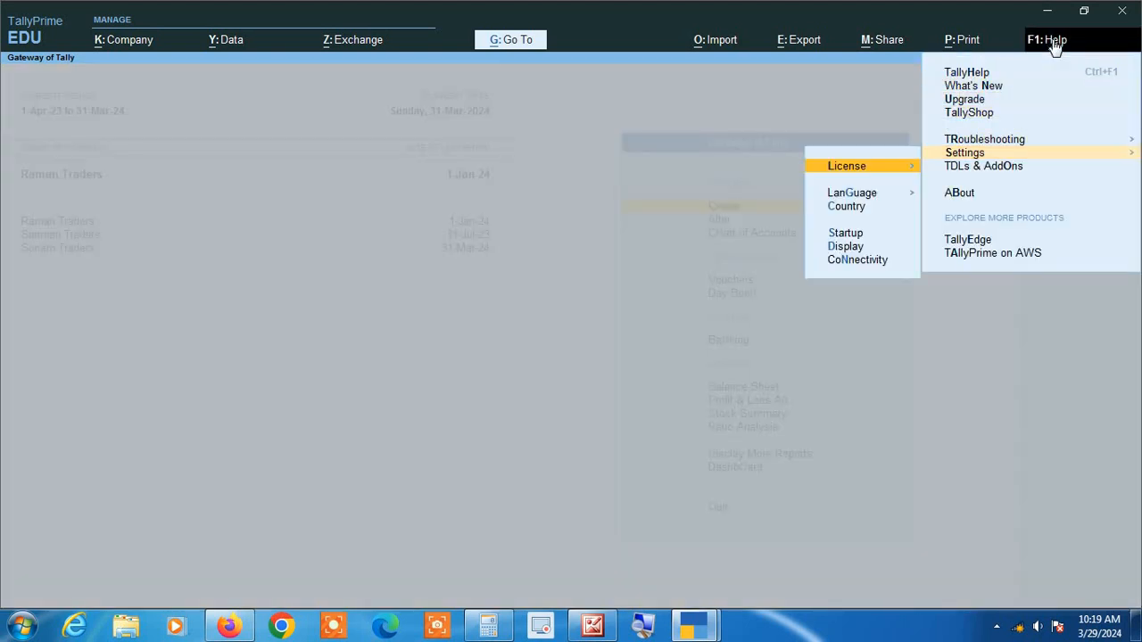
pyautogui.press('Down')
pyautogui.press('Down')
pyautogui.press('Down')
pyautogui.press('Return')
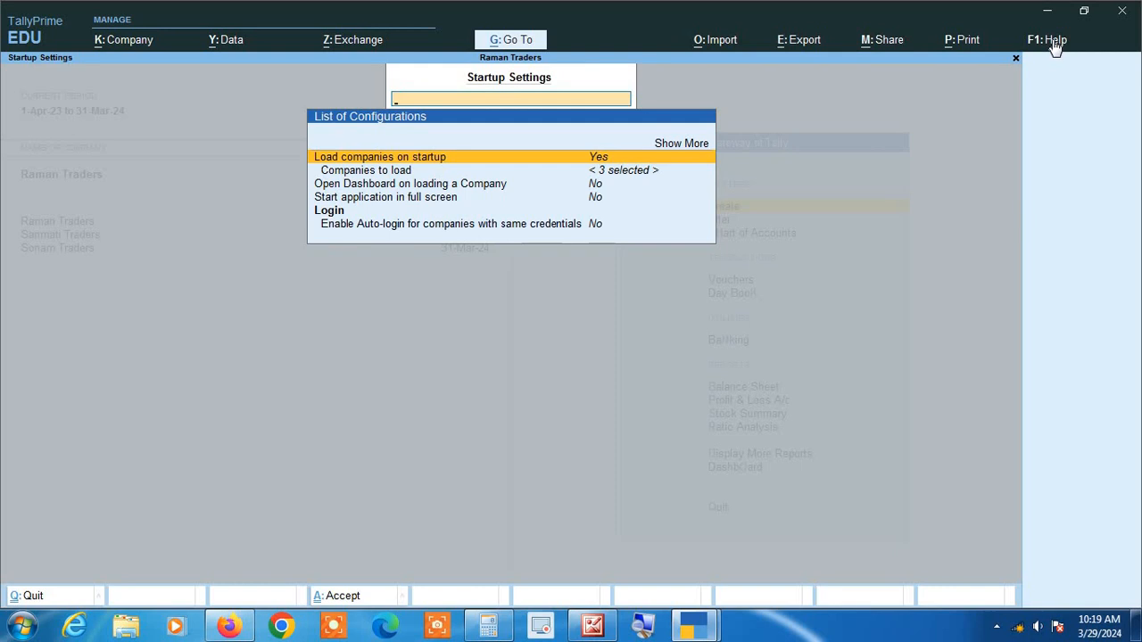
pyautogui.press('Down')
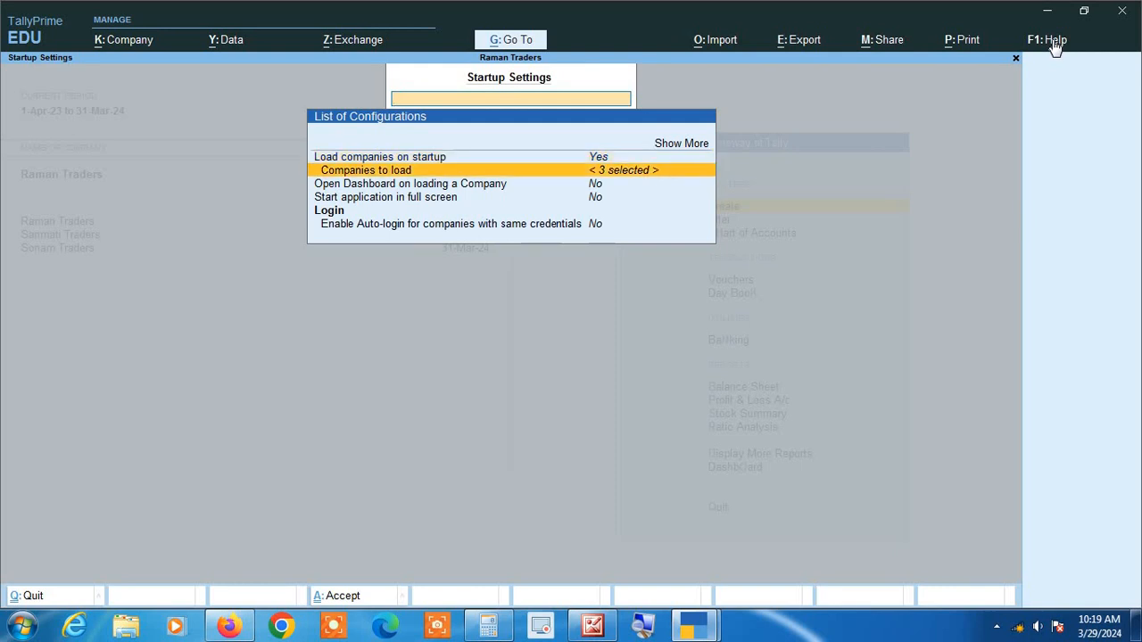
pyautogui.click(1052, 40)
pyautogui.press('Return')
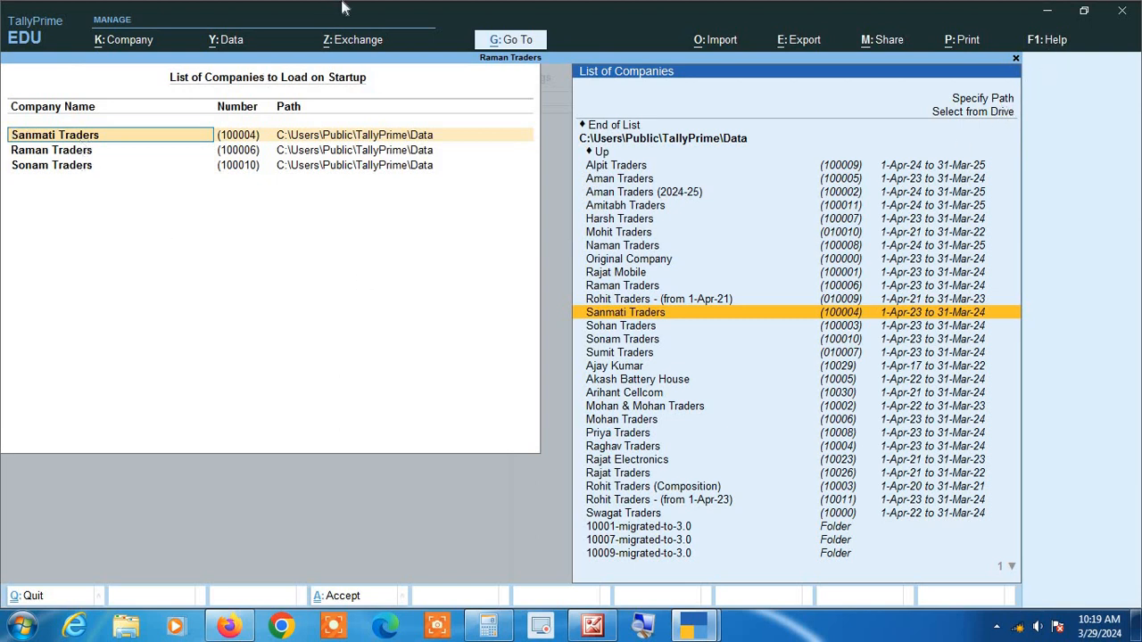
# Remove Raman Traders from the list of companies to load on startup
pyautogui.press('Down')
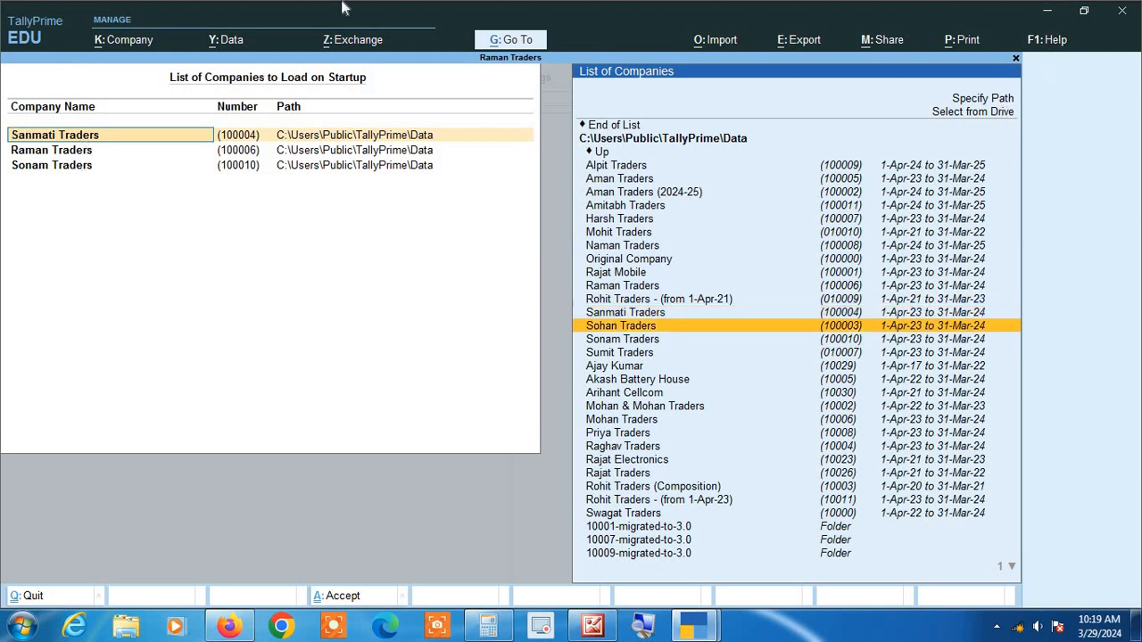
pyautogui.press('Up')
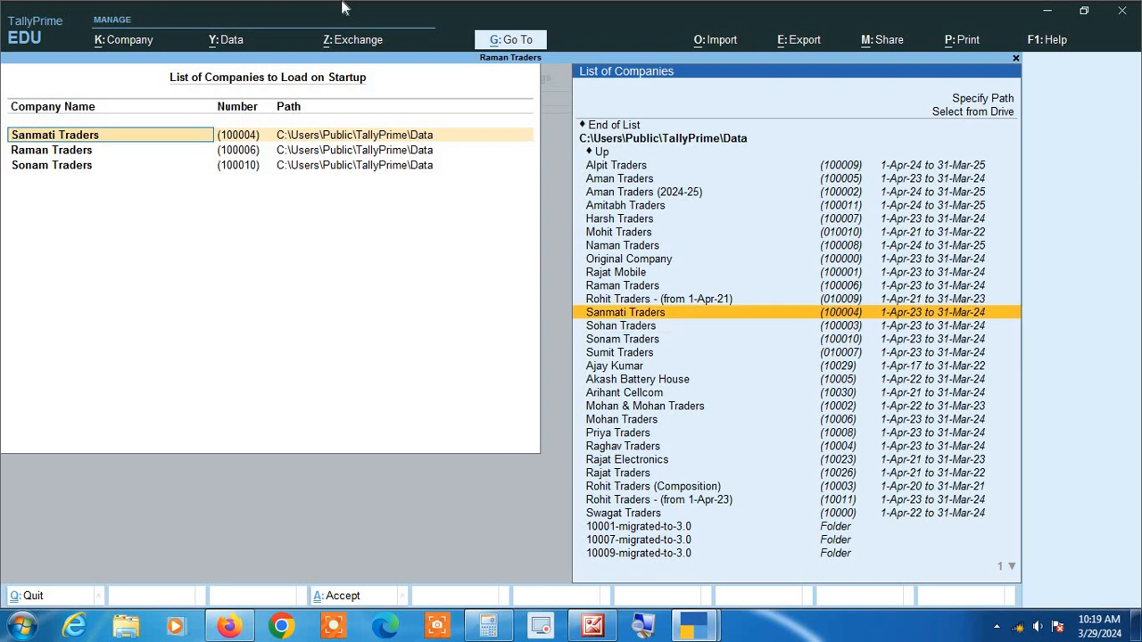
pyautogui.press('Down')
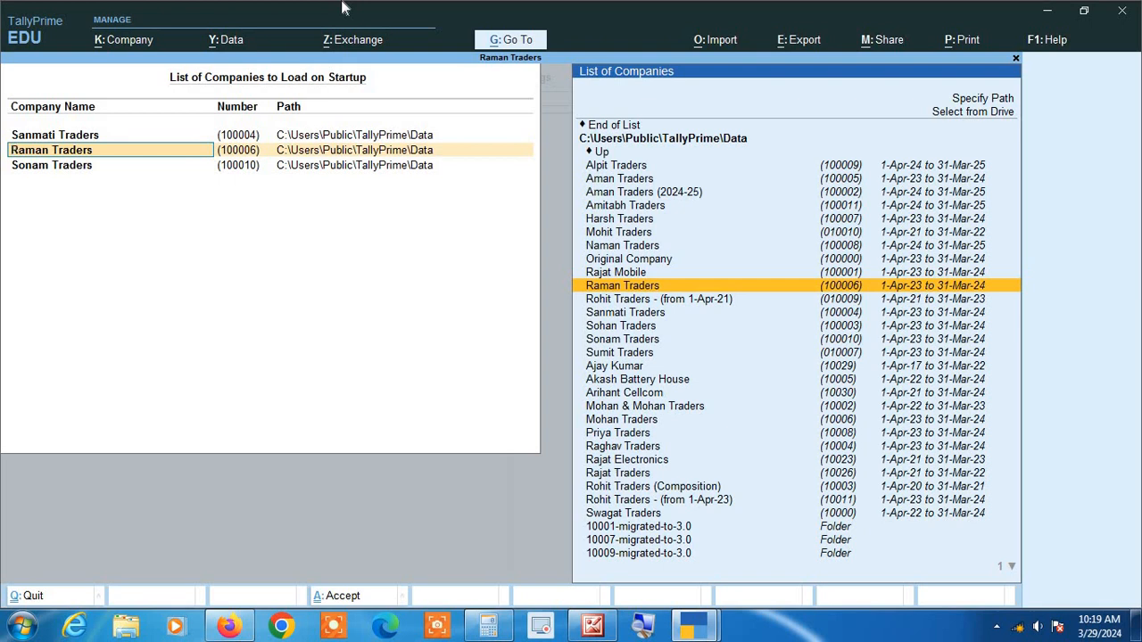
pyautogui.press('Up')
pyautogui.press('Up')
pyautogui.press('Up')
pyautogui.press('Up')
pyautogui.press('Up')
pyautogui.press('Up')
pyautogui.press('Up')
pyautogui.press('Up')
pyautogui.press('Up')
pyautogui.press('Up')
pyautogui.press('Up')
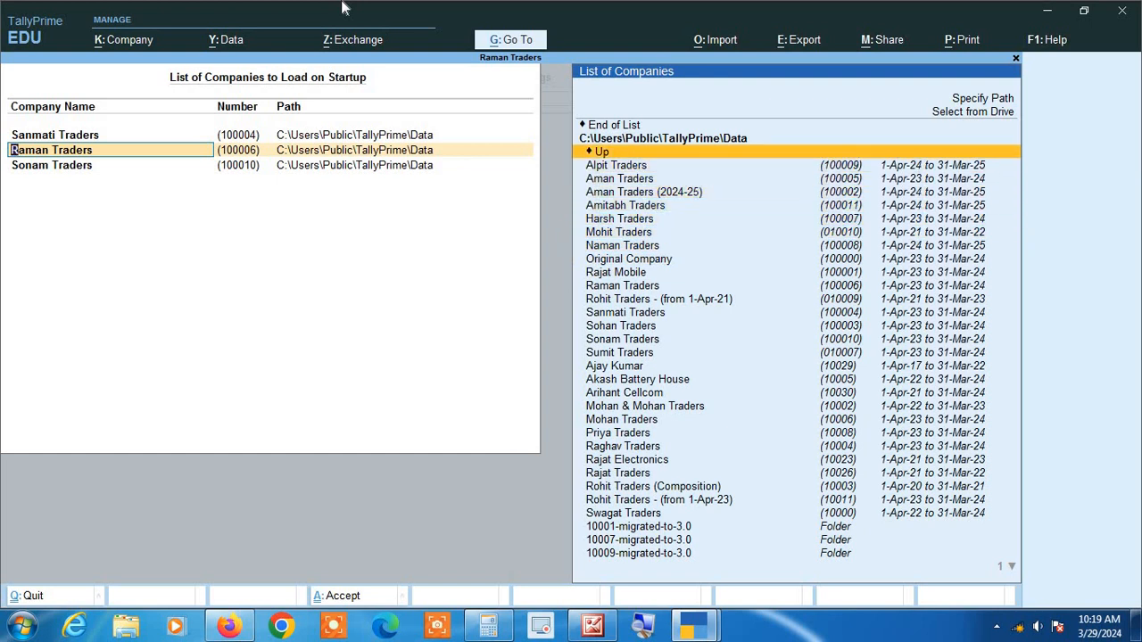
pyautogui.press('Return')
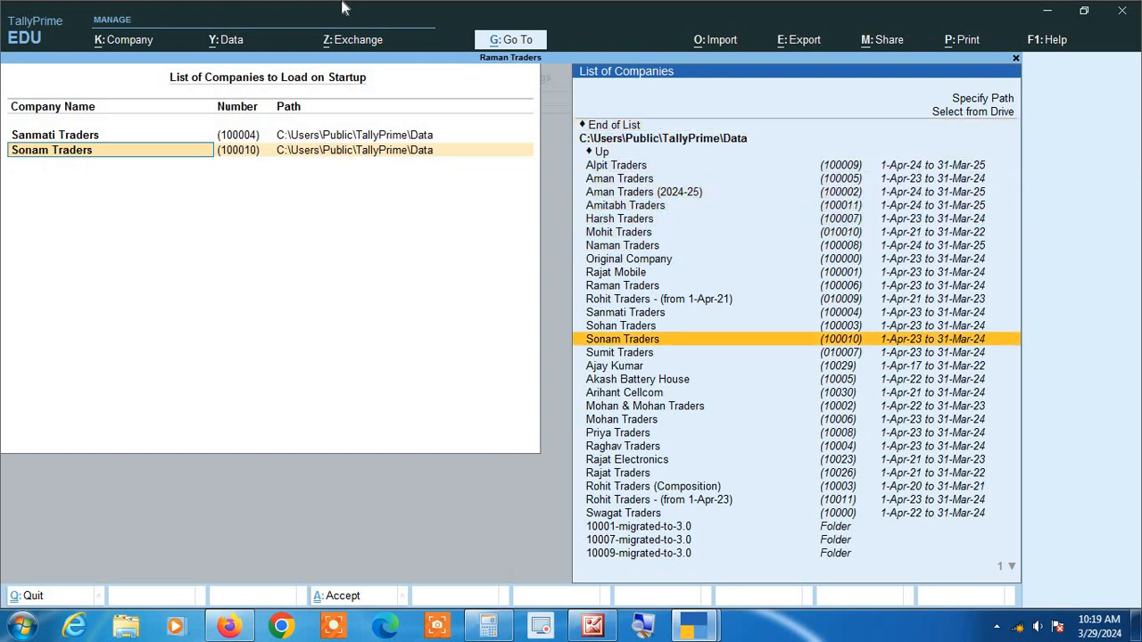
# End the startup company list after Sonam Traders and accept the Startup settings
pyautogui.press('Return')
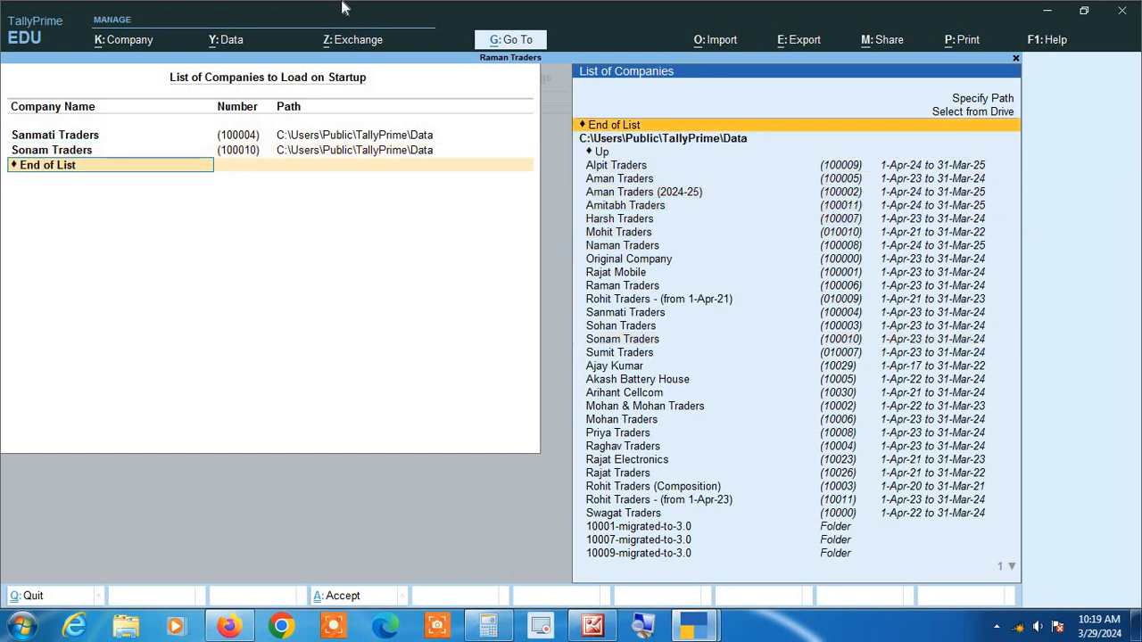
pyautogui.press('Return')
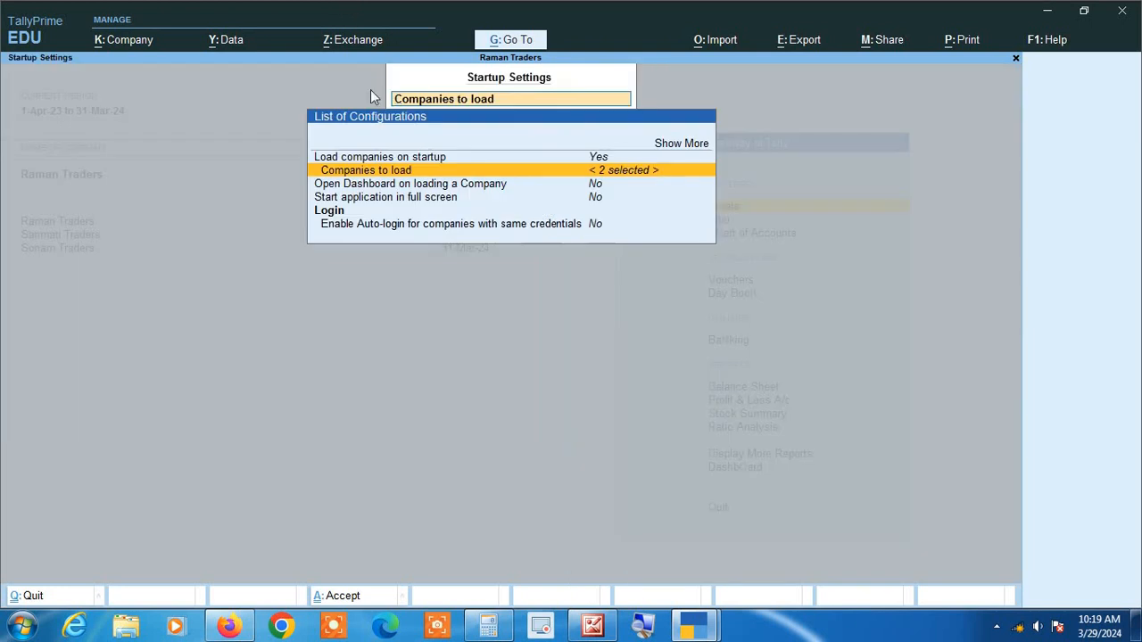
pyautogui.hotkey('ctrl', 'a')
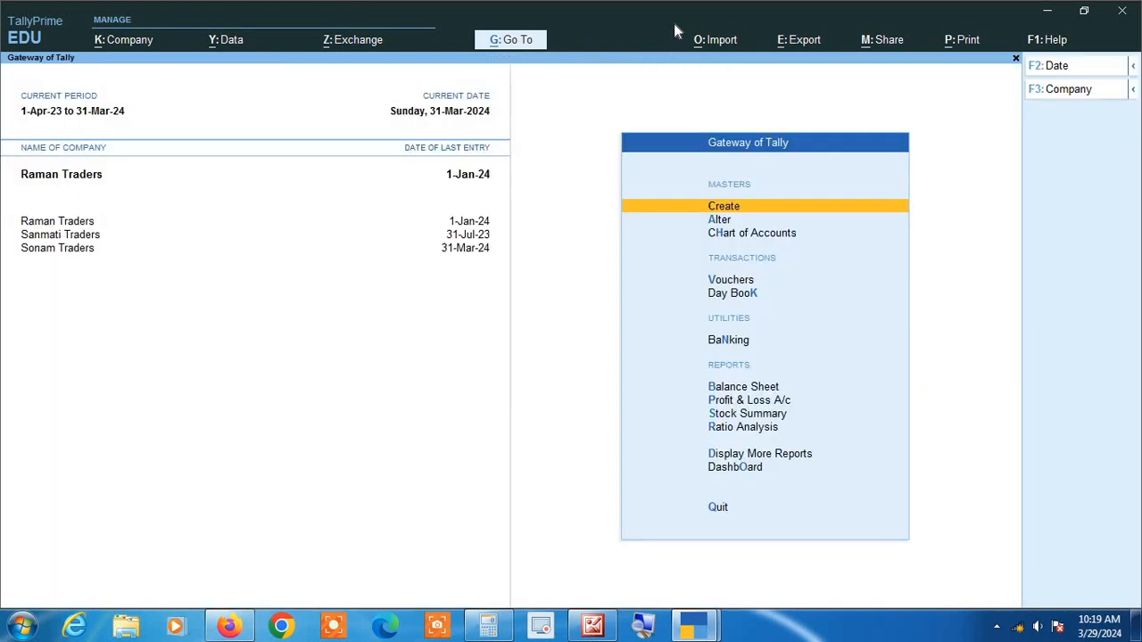